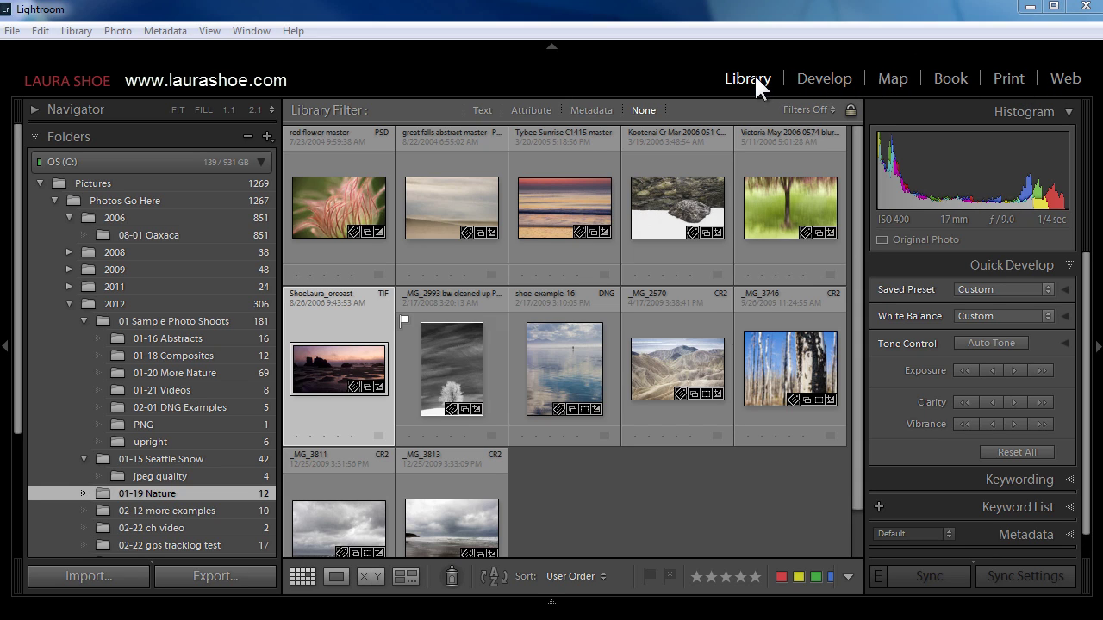
Re-enable Slideshow from the module picker's context menu so it shows beside Library and Develop.
{"action": "right_click", "coordinate": [947, 76]}
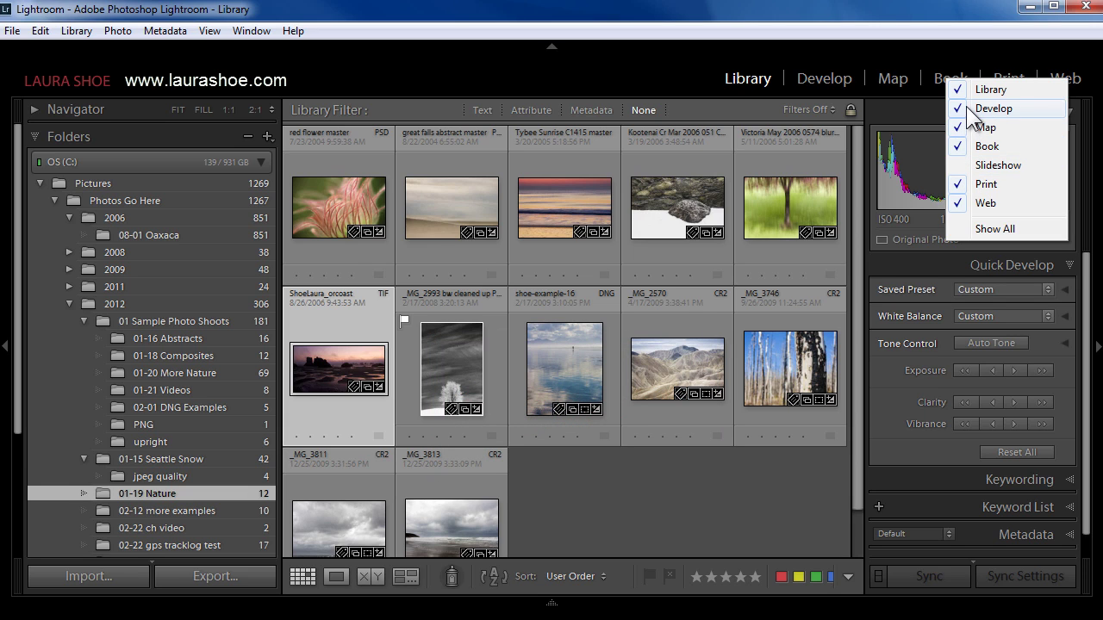
{"action": "left_click", "coordinate": [965, 163]}
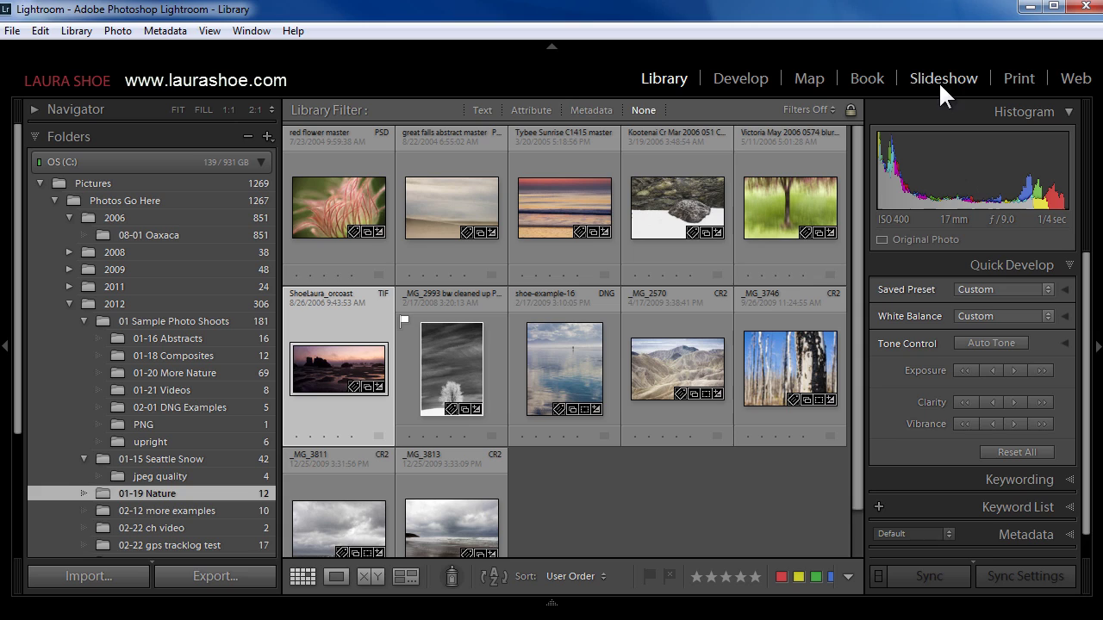
Check Catalog in the left panel header's context menu so it appears above Folders.
{"action": "right_click", "coordinate": [61, 136]}
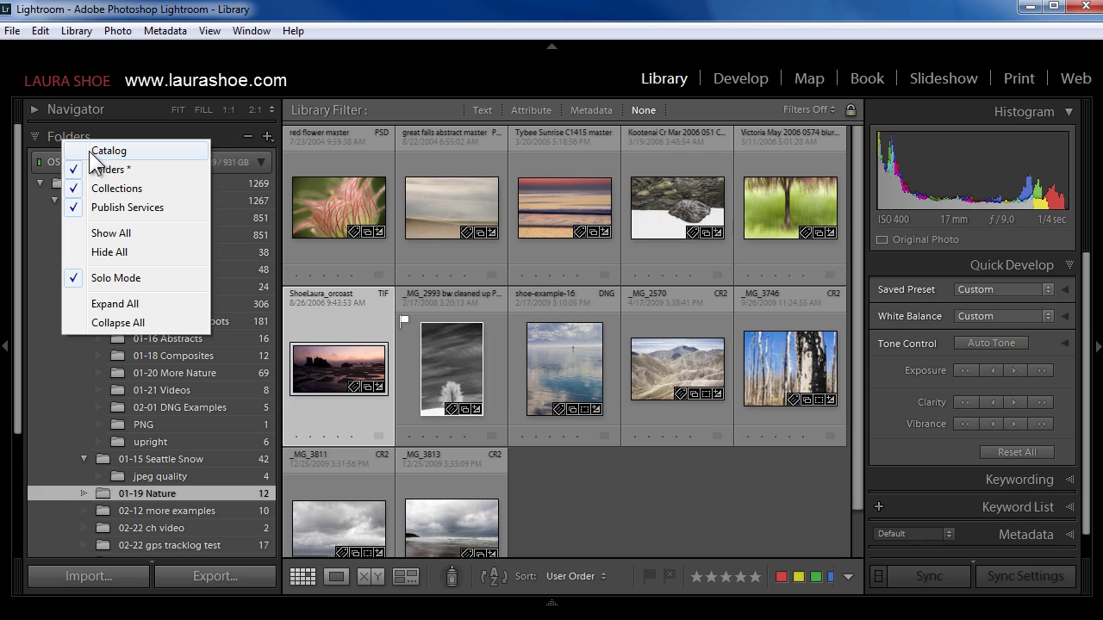
{"action": "left_click", "coordinate": [86, 151]}
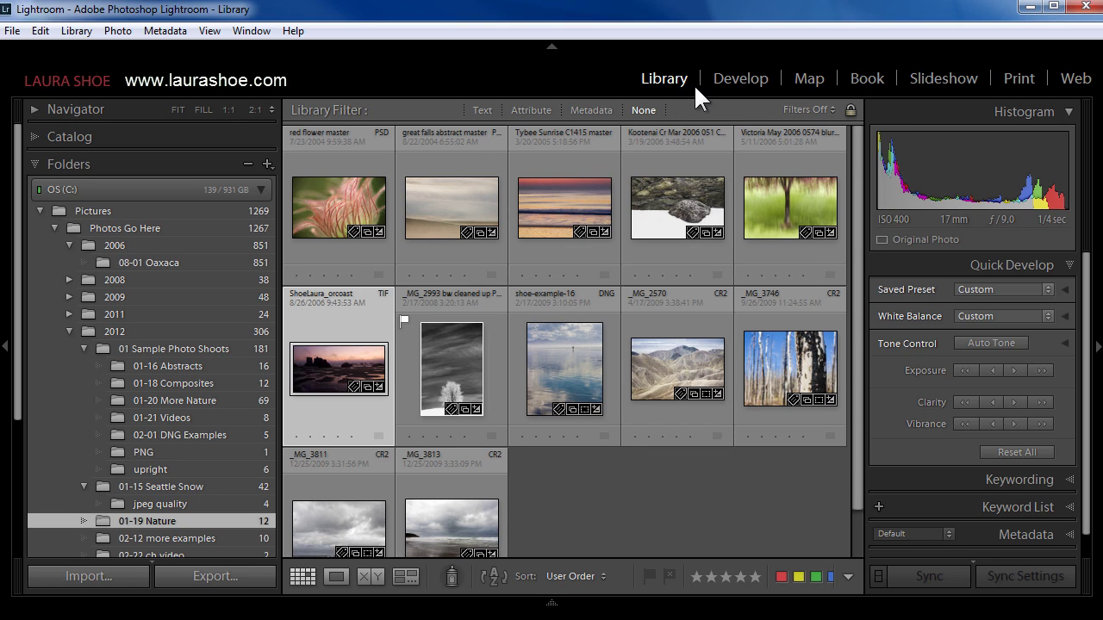
In Develop, turn the Basic panel back on from the panel list, then return to Library.
{"action": "left_click", "coordinate": [743, 78]}
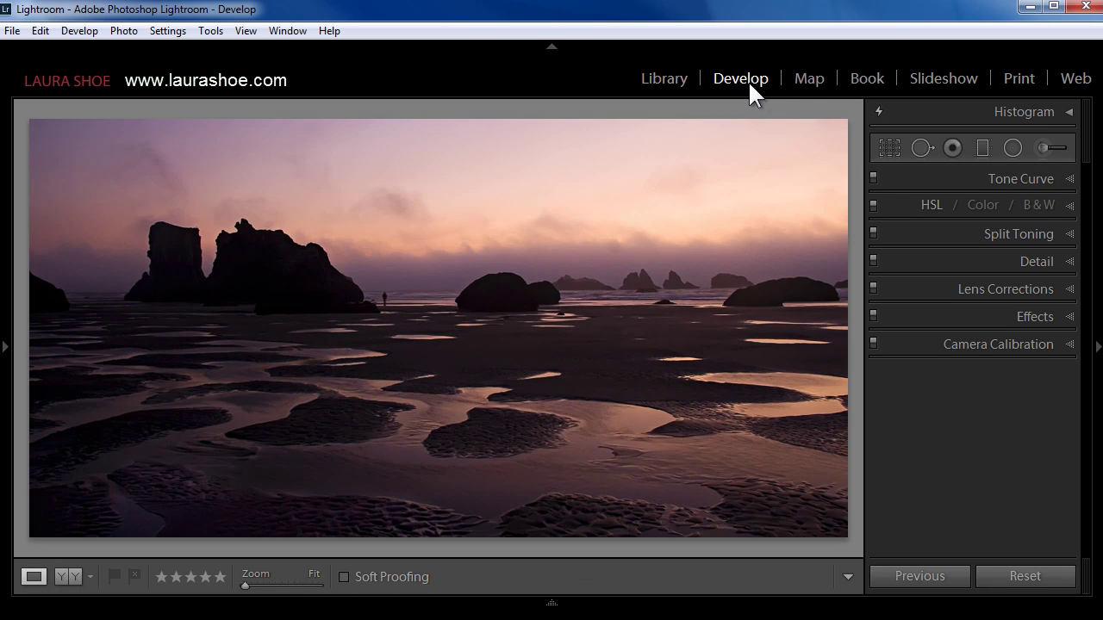
{"action": "right_click", "coordinate": [1020, 177]}
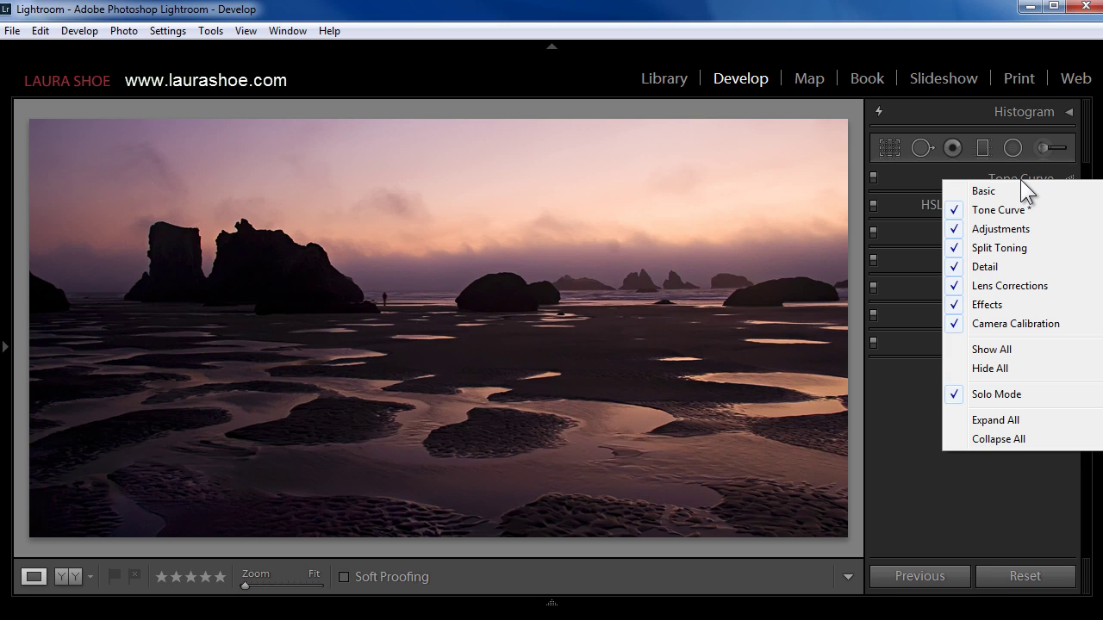
{"action": "left_click", "coordinate": [960, 191]}
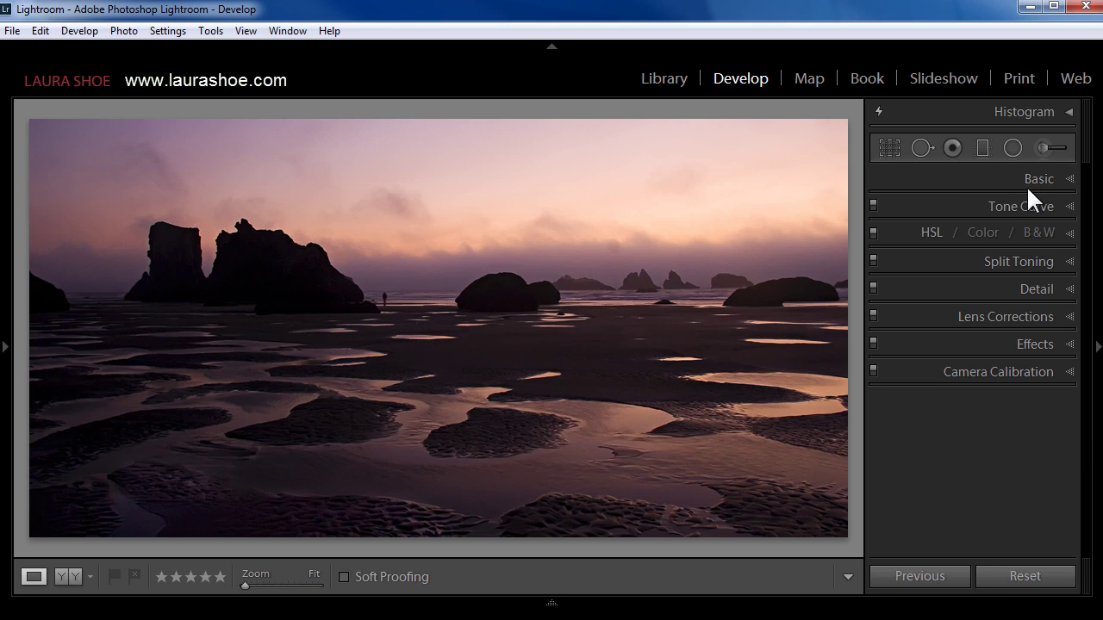
{"action": "left_click", "coordinate": [671, 76]}
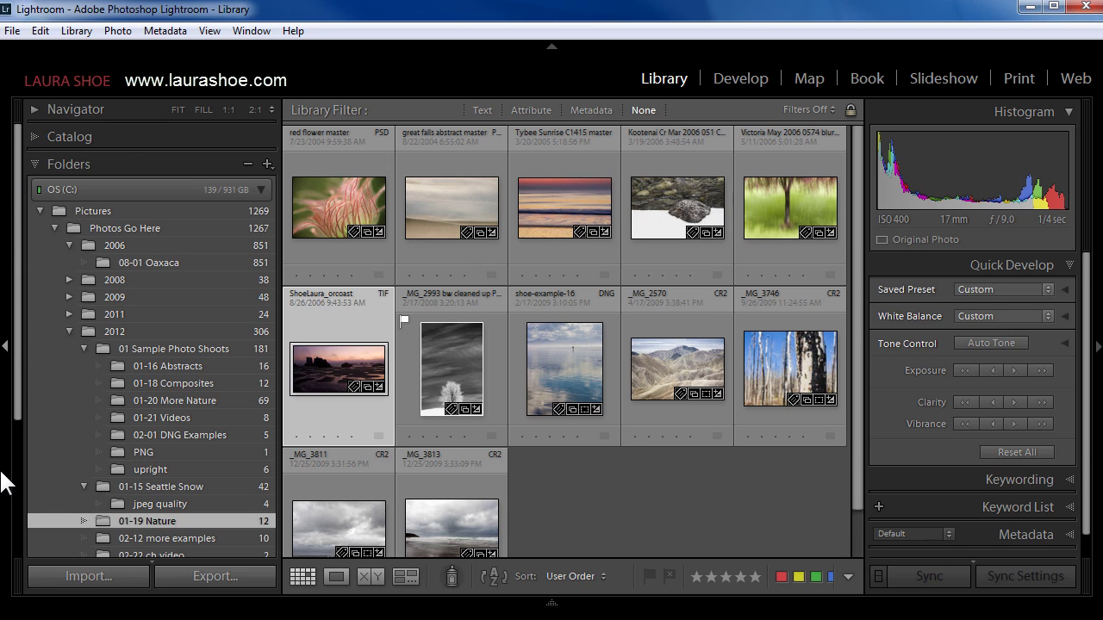
{"action": "left_click", "coordinate": [6, 231]}
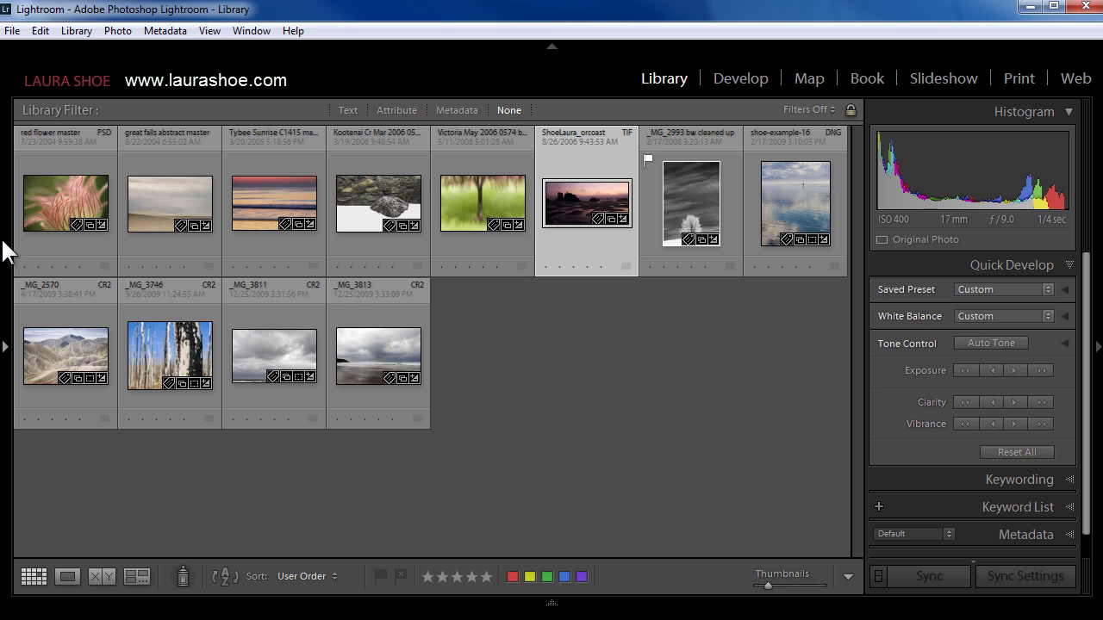
{"action": "left_click", "coordinate": [8, 259]}
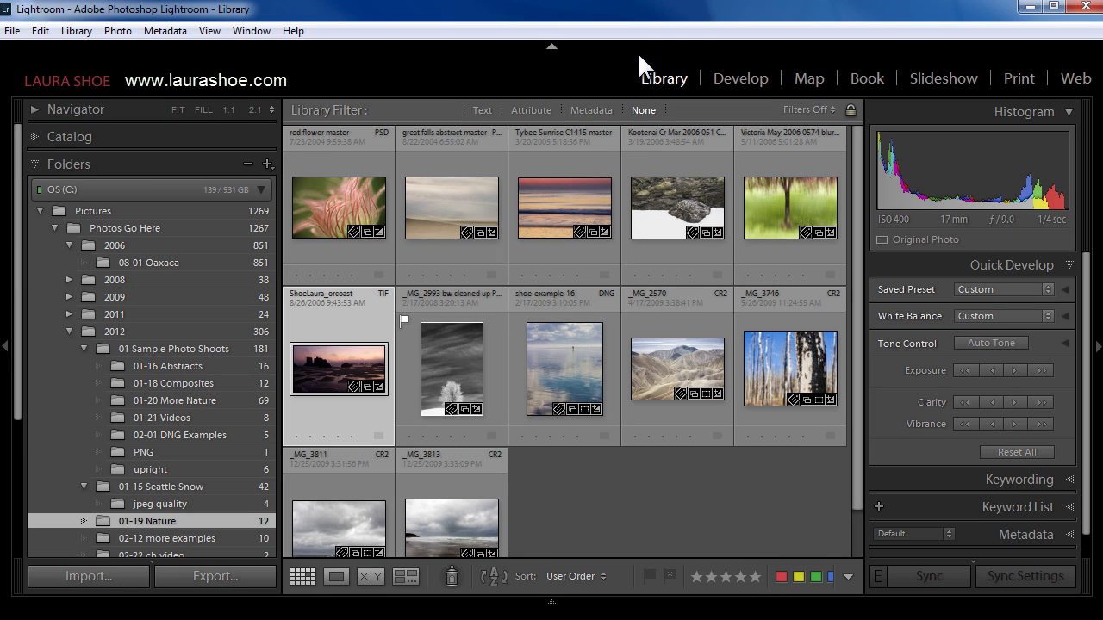
{"action": "left_click", "coordinate": [581, 44]}
{"action": "left_click", "coordinate": [581, 44]}
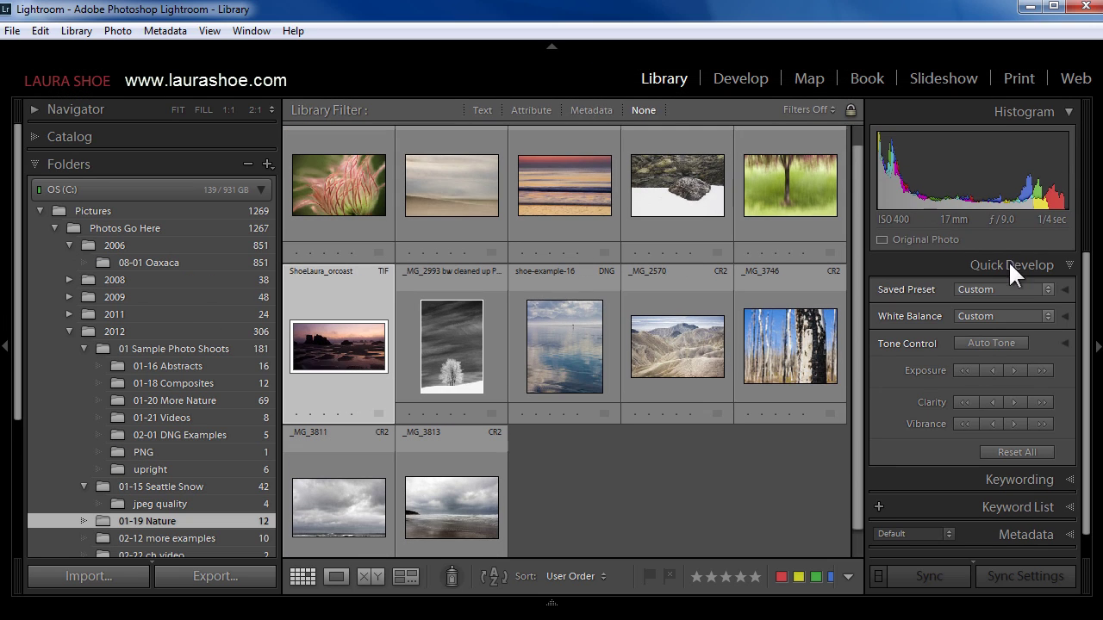
{"action": "left_click", "coordinate": [1099, 344]}
{"action": "left_click", "coordinate": [1100, 345]}
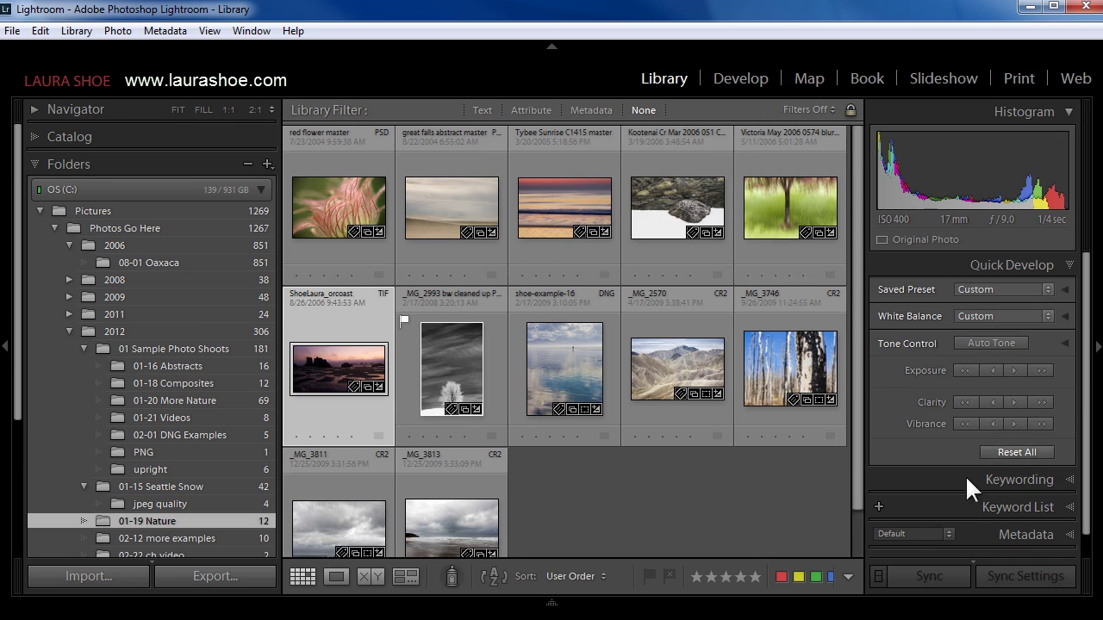
{"action": "left_click", "coordinate": [552, 603]}
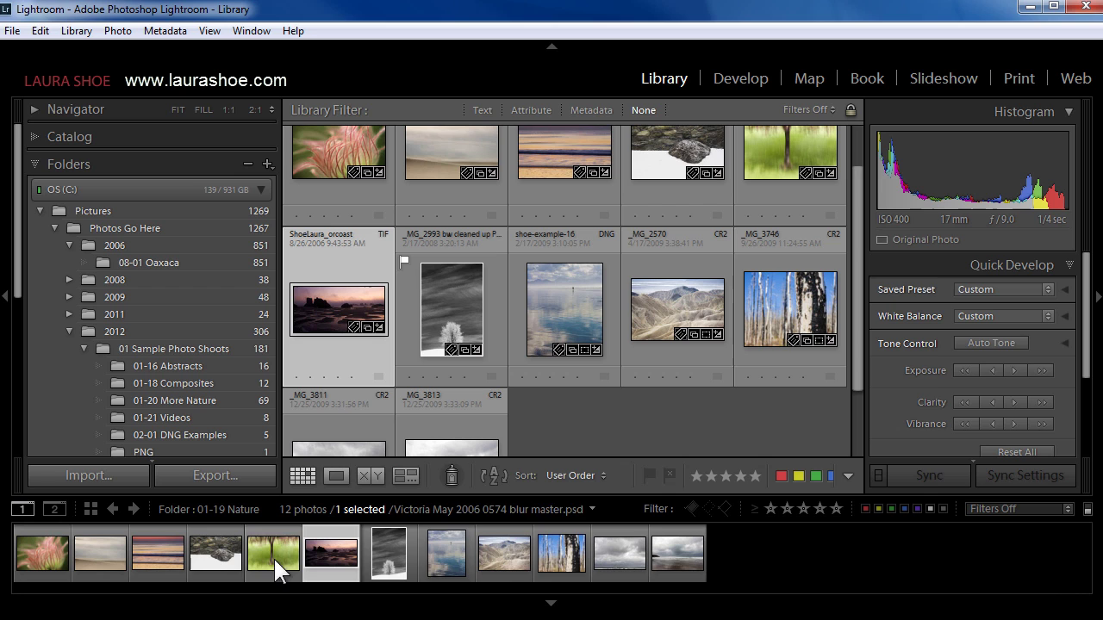
{"action": "left_click", "coordinate": [538, 601]}
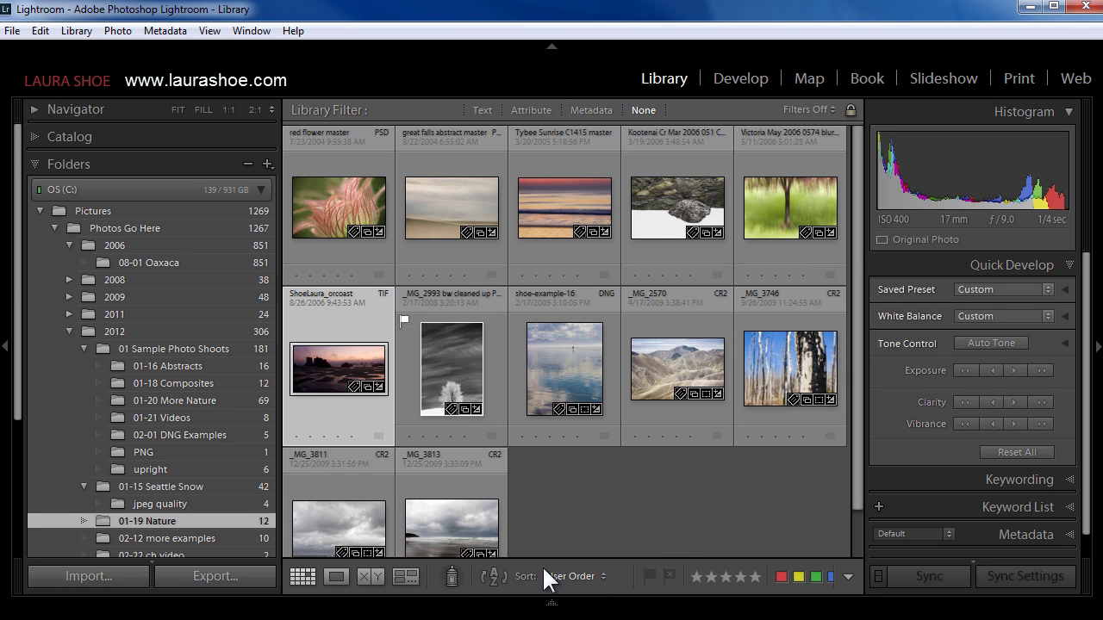
{"action": "scroll", "coordinate": [548, 583], "scroll_direction": "down", "scroll_amount": 1}
{"action": "key", "text": "t"}
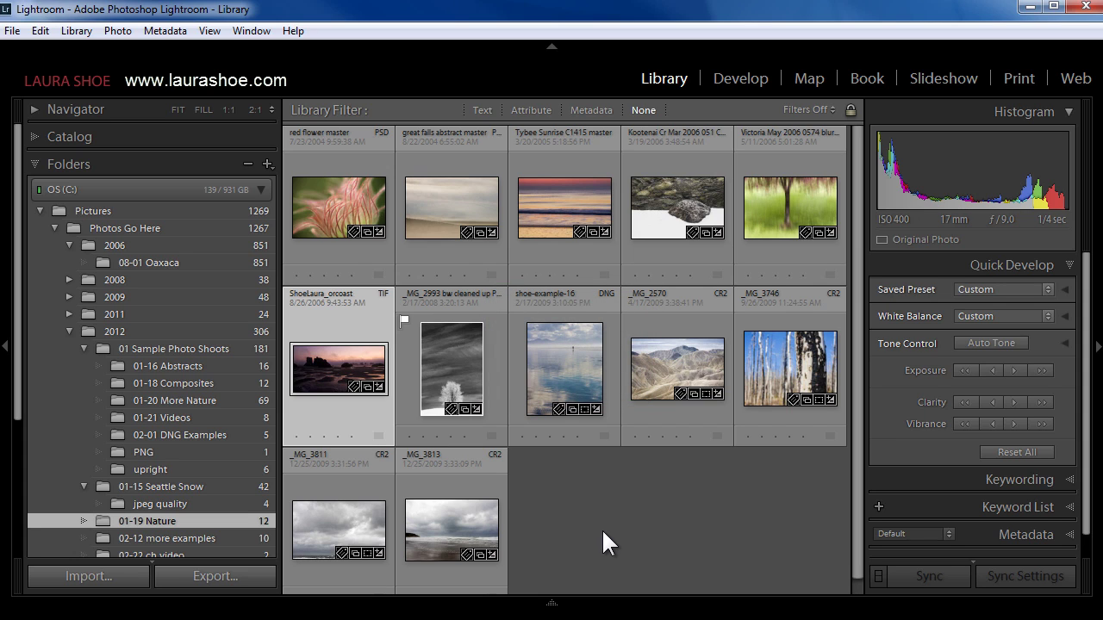
{"action": "key", "text": "t"}
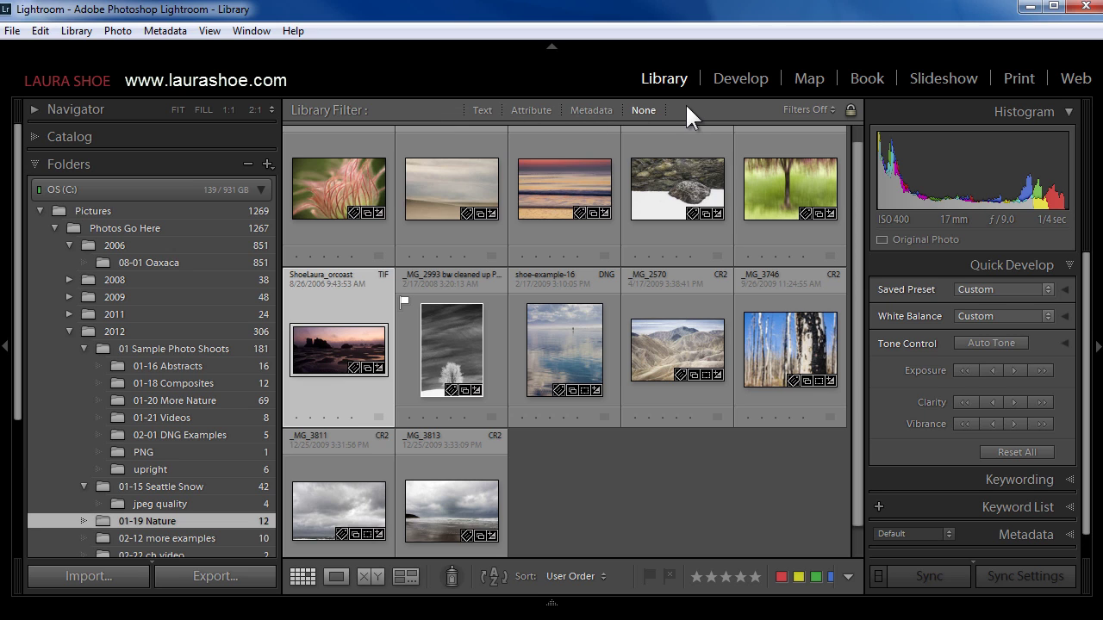
{"action": "key", "text": "backslash"}
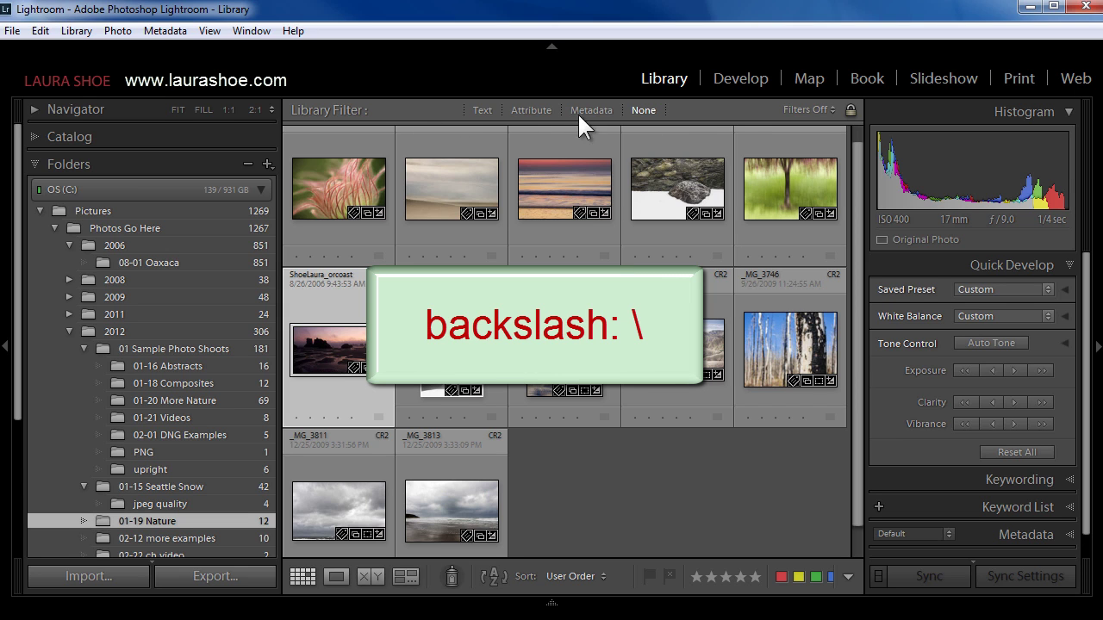
{"action": "key", "text": "backslash"}
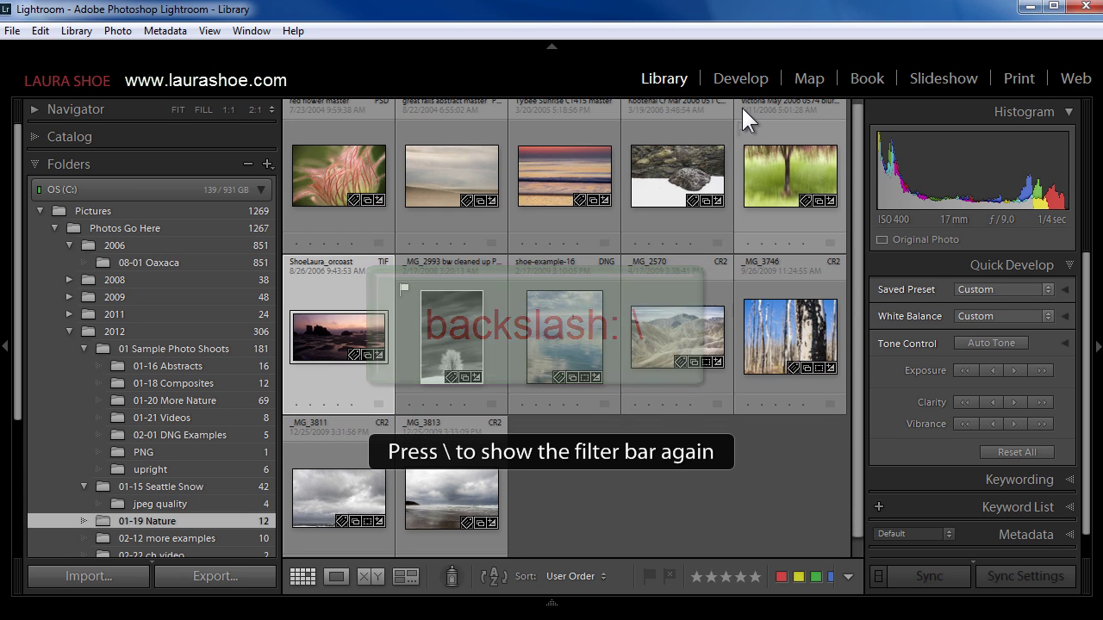
{"action": "key", "text": "backslash"}
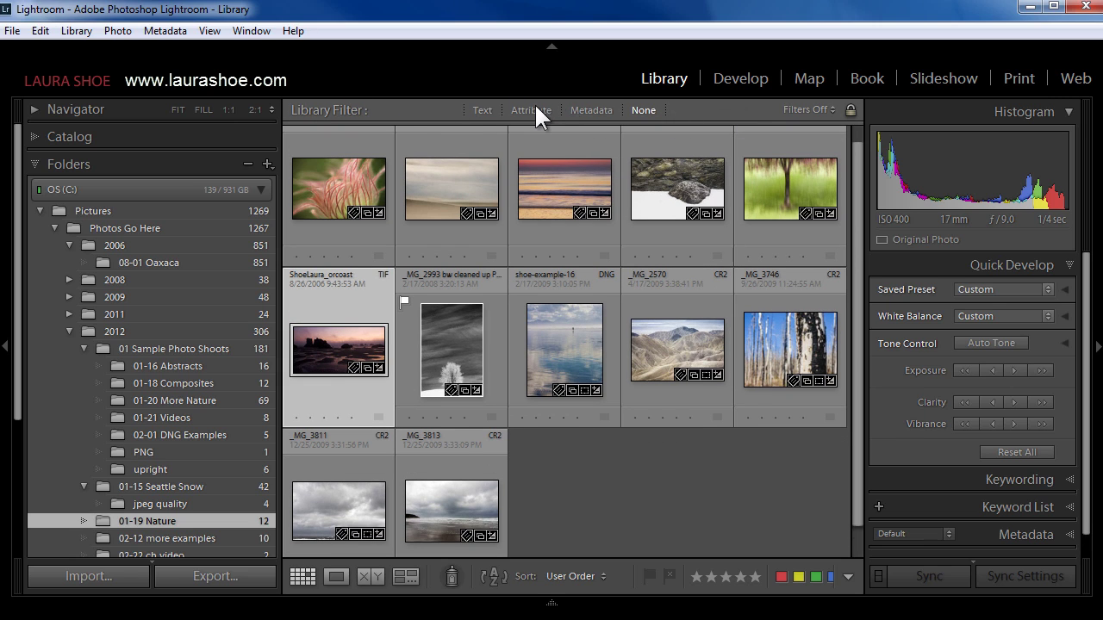
Look over the View menu's toolbar and filter bar options, then close it with no photo selected.
{"action": "left_click", "coordinate": [210, 31]}
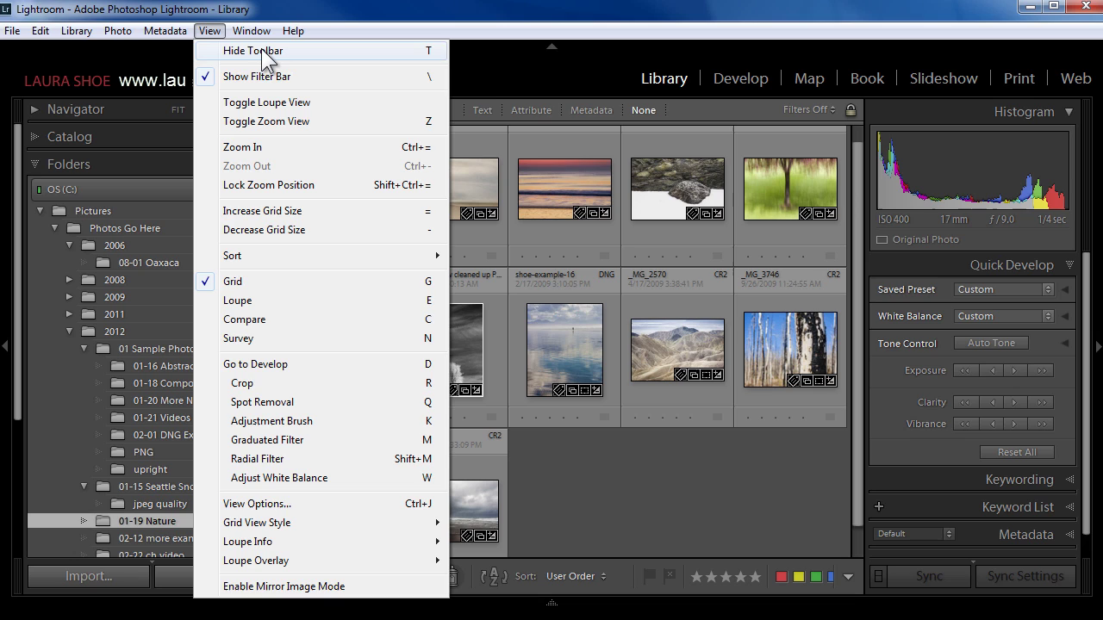
{"action": "left_click", "coordinate": [672, 454]}
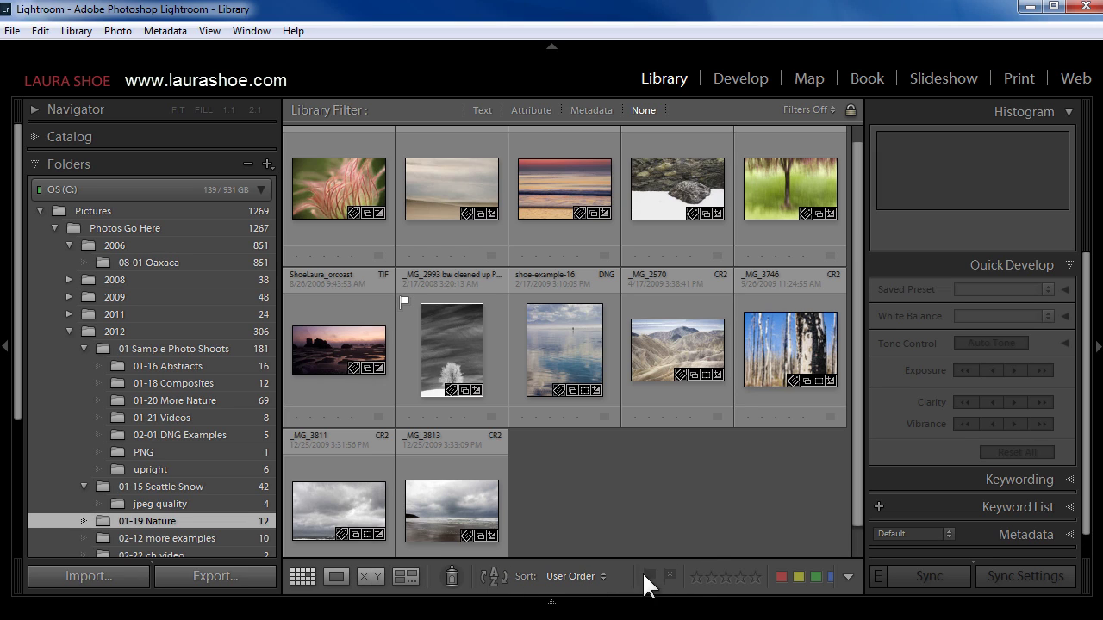
{"action": "left_click", "coordinate": [849, 576]}
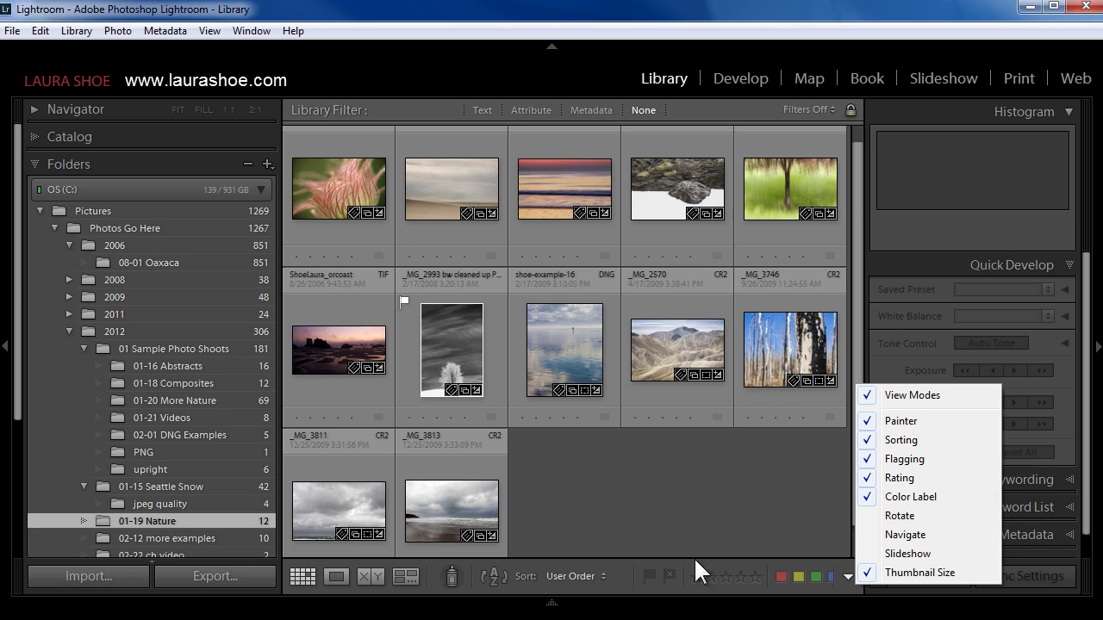
{"action": "left_click", "coordinate": [681, 498]}
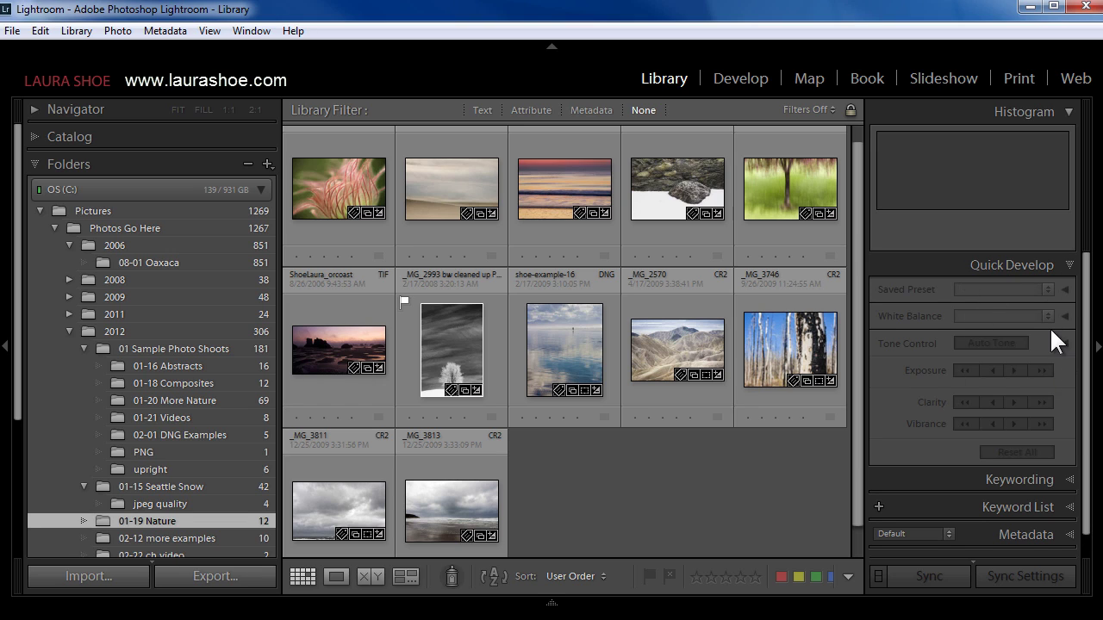
Select shoe-example-16 and expand Quick Develop's Tone Control, White Balance and Saved Preset sections.
{"action": "left_click", "coordinate": [579, 336]}
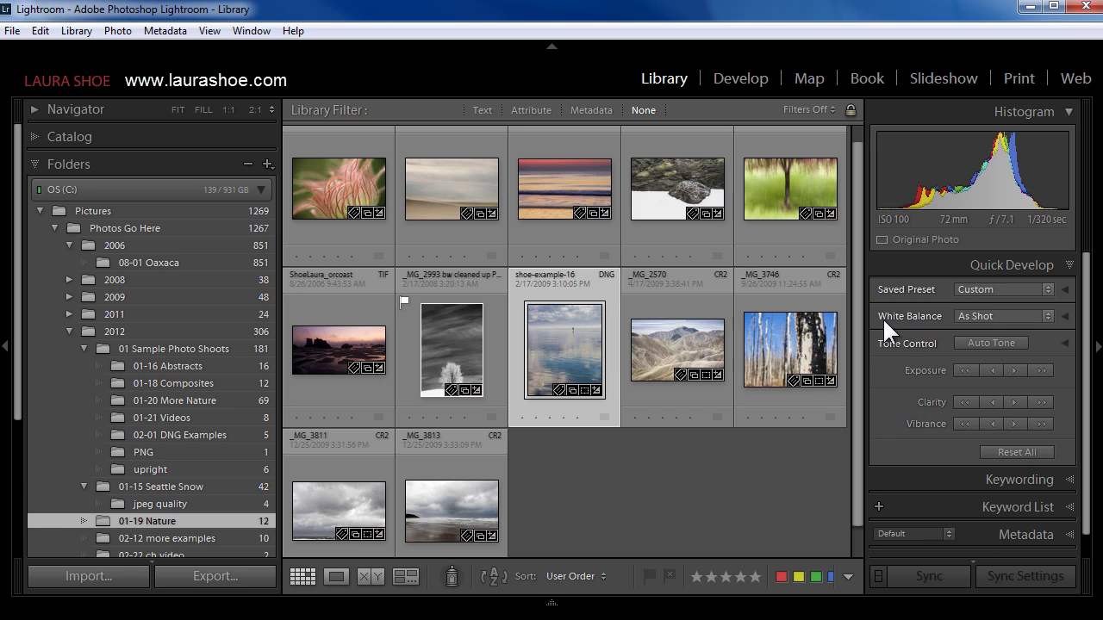
{"action": "left_click", "coordinate": [1066, 343]}
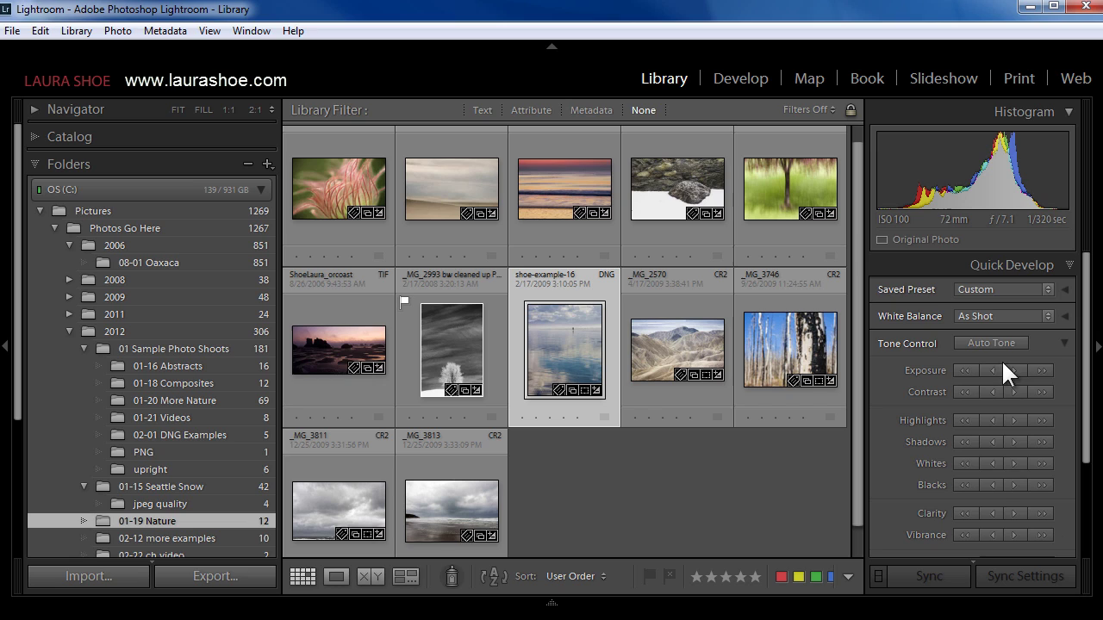
{"action": "left_click", "coordinate": [1065, 316]}
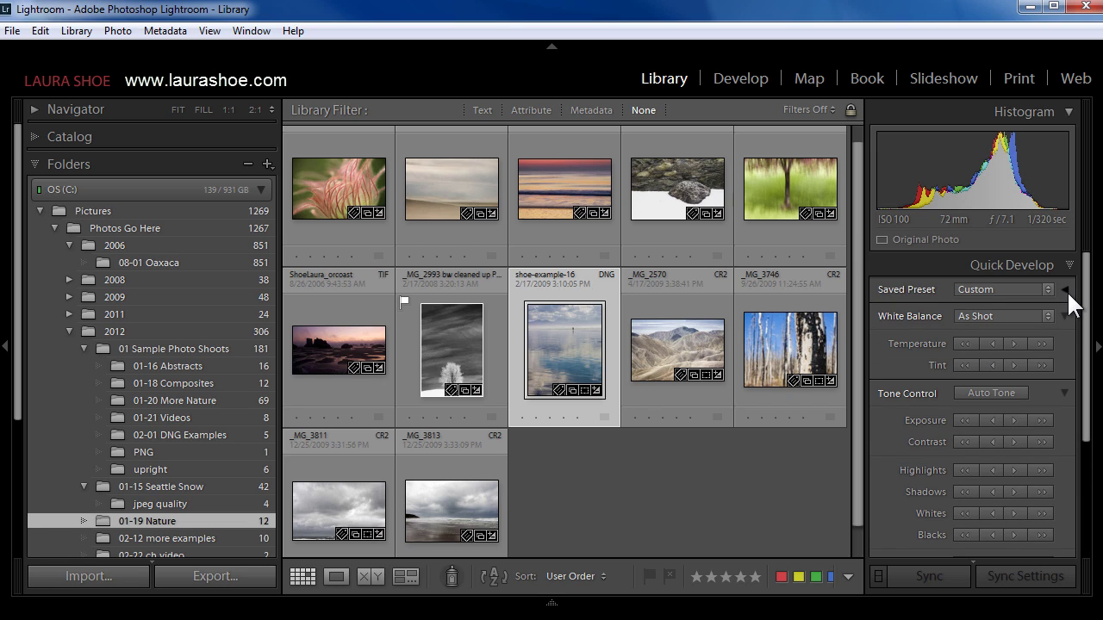
{"action": "left_click", "coordinate": [1066, 291]}
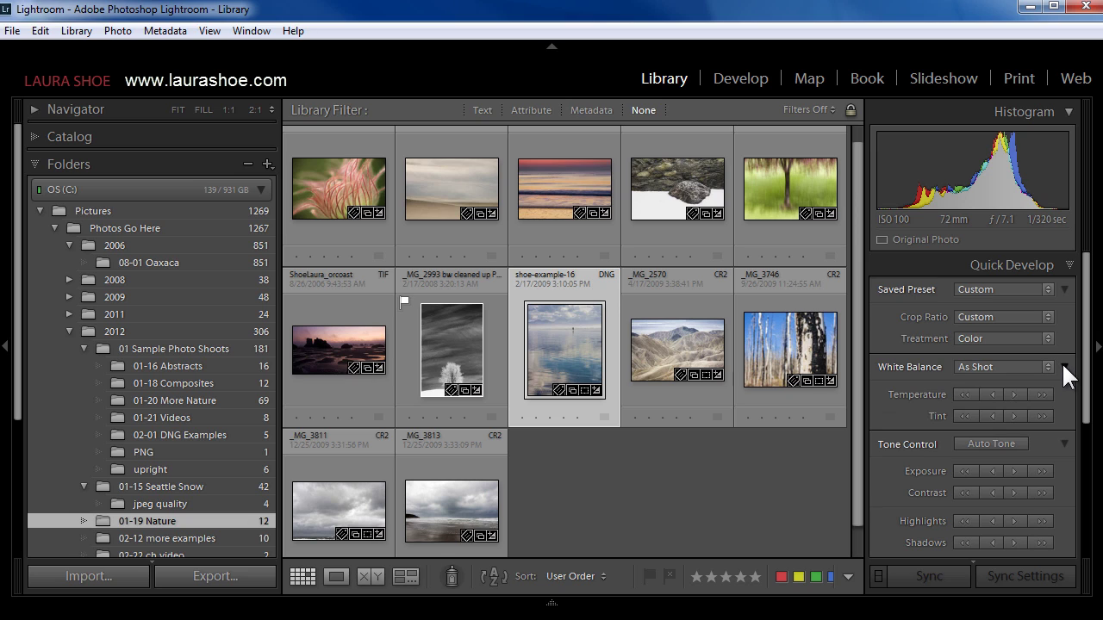
{"action": "mouse_move", "coordinate": [1086, 379]}
{"action": "left_mouse_down"}
{"action": "mouse_move", "coordinate": [1096, 448]}
{"action": "mouse_move", "coordinate": [1090, 371]}
{"action": "mouse_move", "coordinate": [1074, 363]}
{"action": "left_mouse_up"}
Collapse the White Balance, Tone Control and Saved Preset sections again.
{"action": "left_click", "coordinate": [1066, 367]}
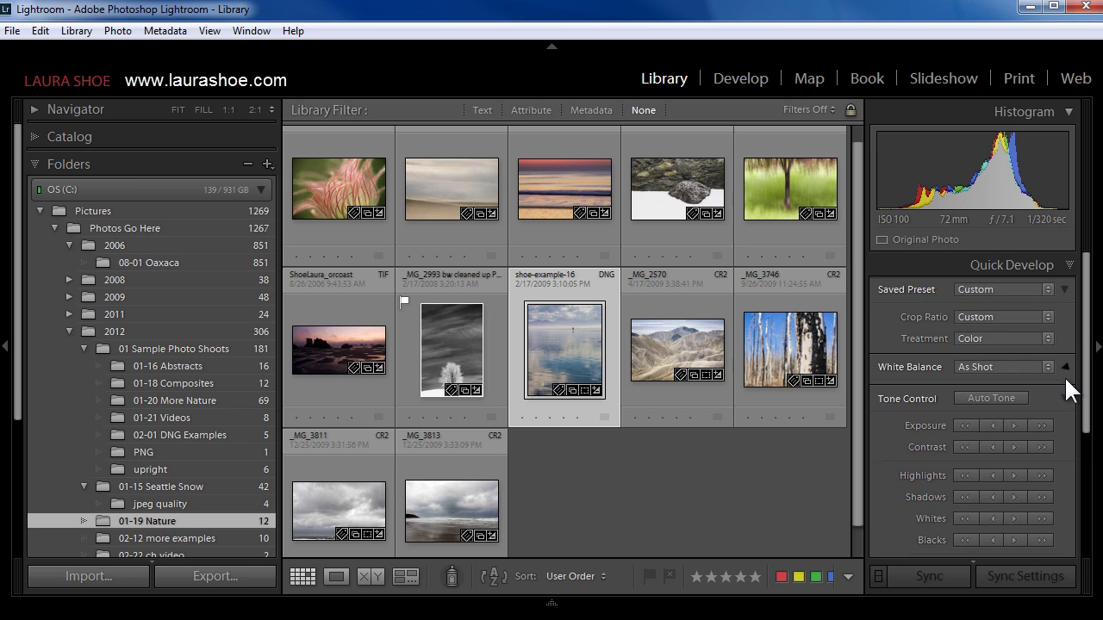
{"action": "left_click", "coordinate": [1065, 393]}
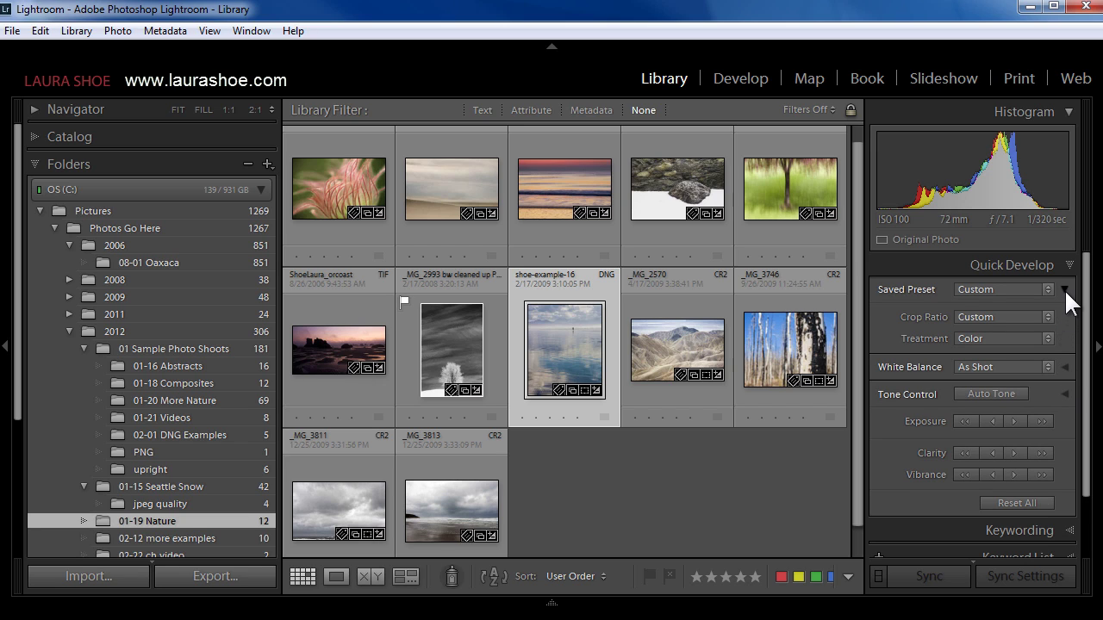
{"action": "left_click", "coordinate": [1065, 291]}
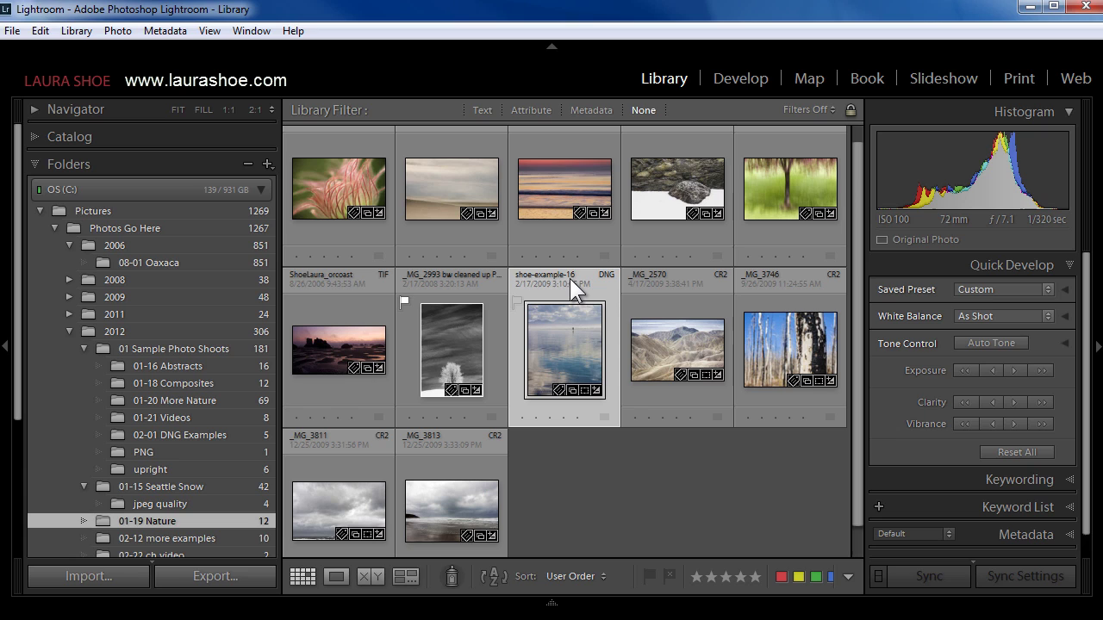
{"action": "key", "text": "j"}
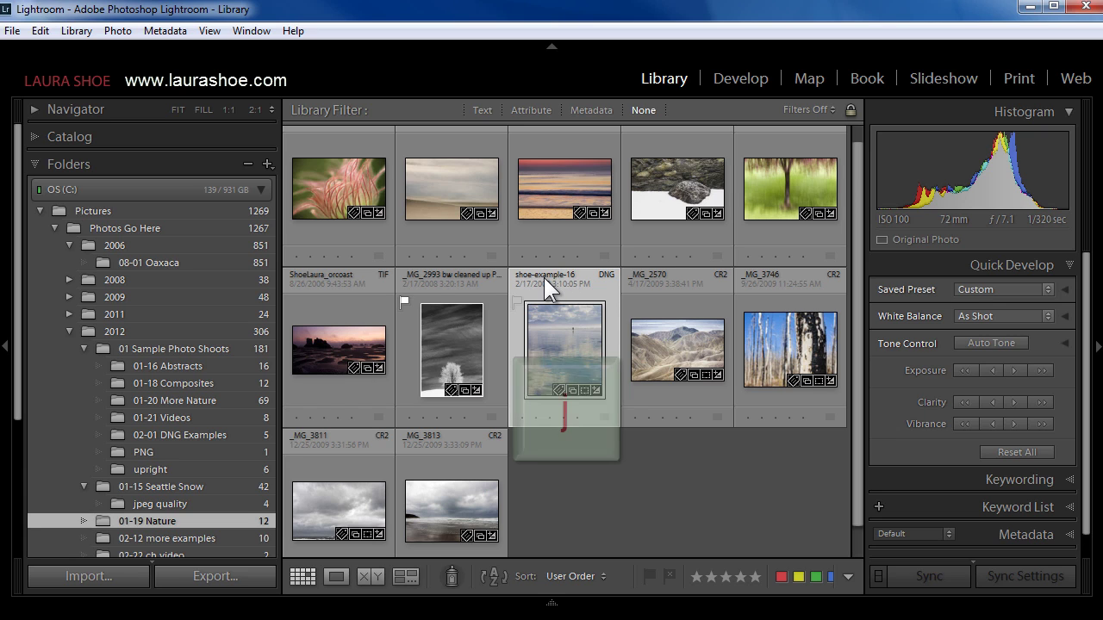
{"action": "mouse_move", "coordinate": [561, 268]}
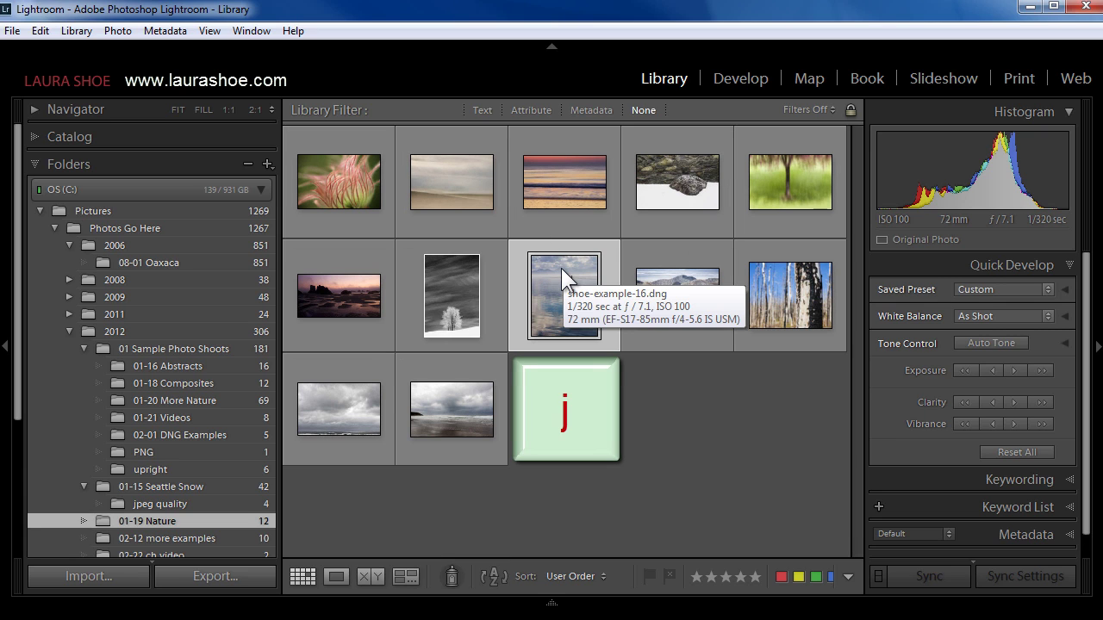
{"action": "key", "text": "j"}
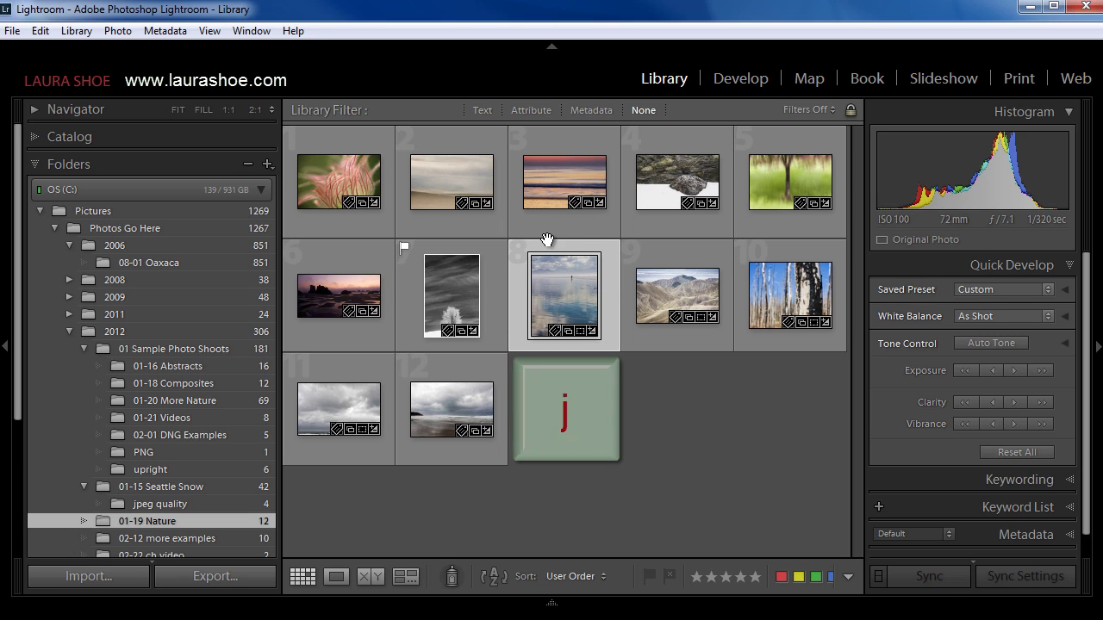
{"action": "key", "text": "j"}
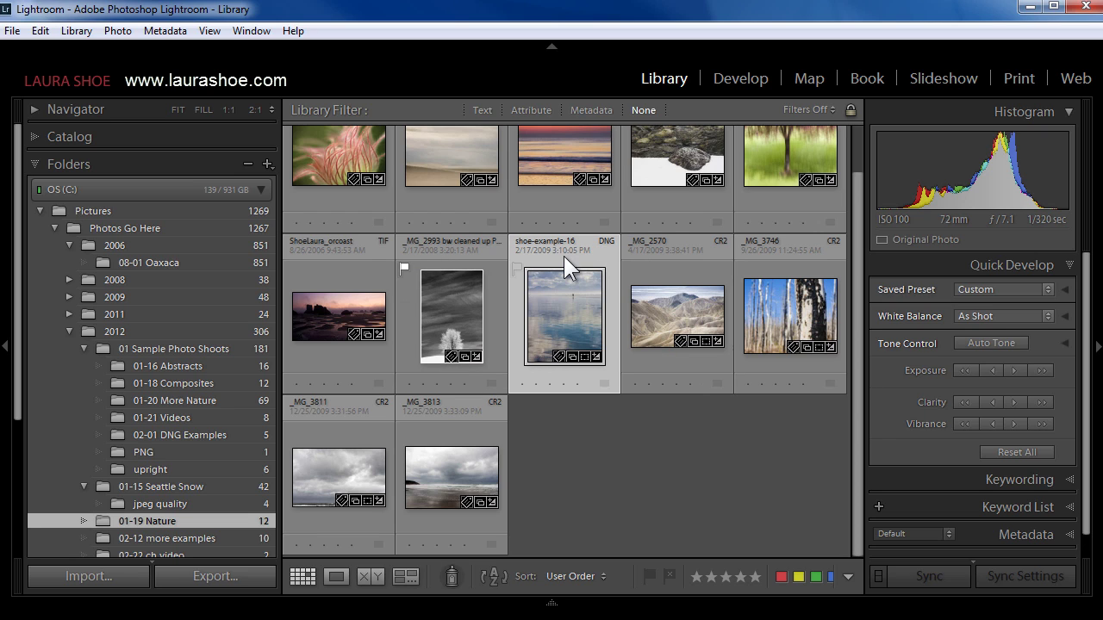
Open shoe-example-16 in Loupe and cycle the info overlay through file name, exposure info, then off.
{"action": "double_click", "coordinate": [560, 307]}
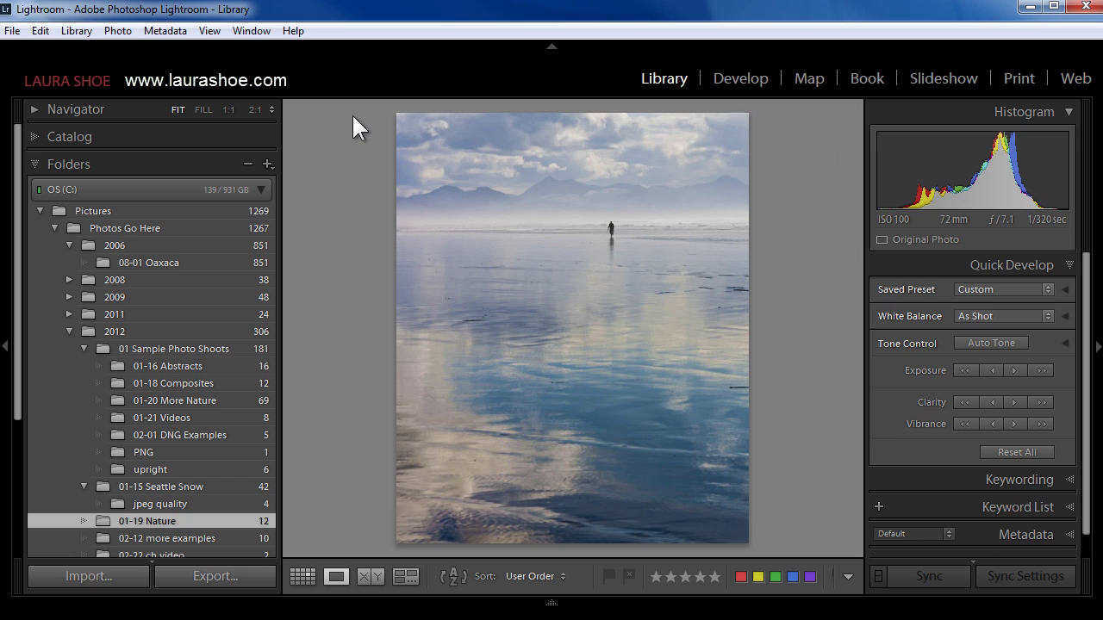
{"action": "key", "text": "i"}
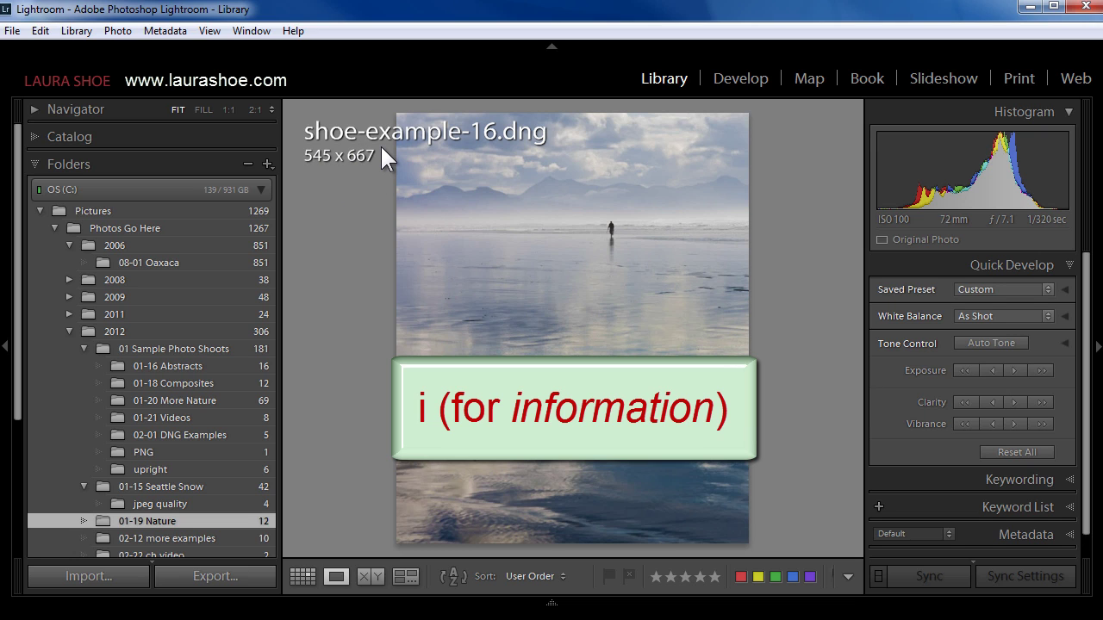
{"action": "key", "text": "i"}
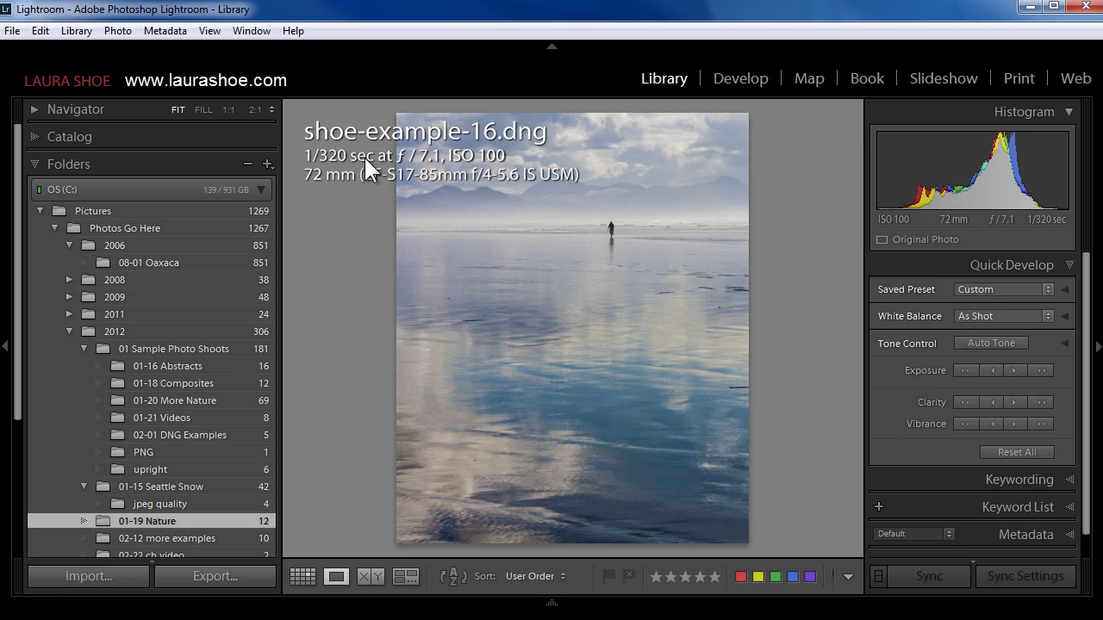
{"action": "key", "text": "i"}
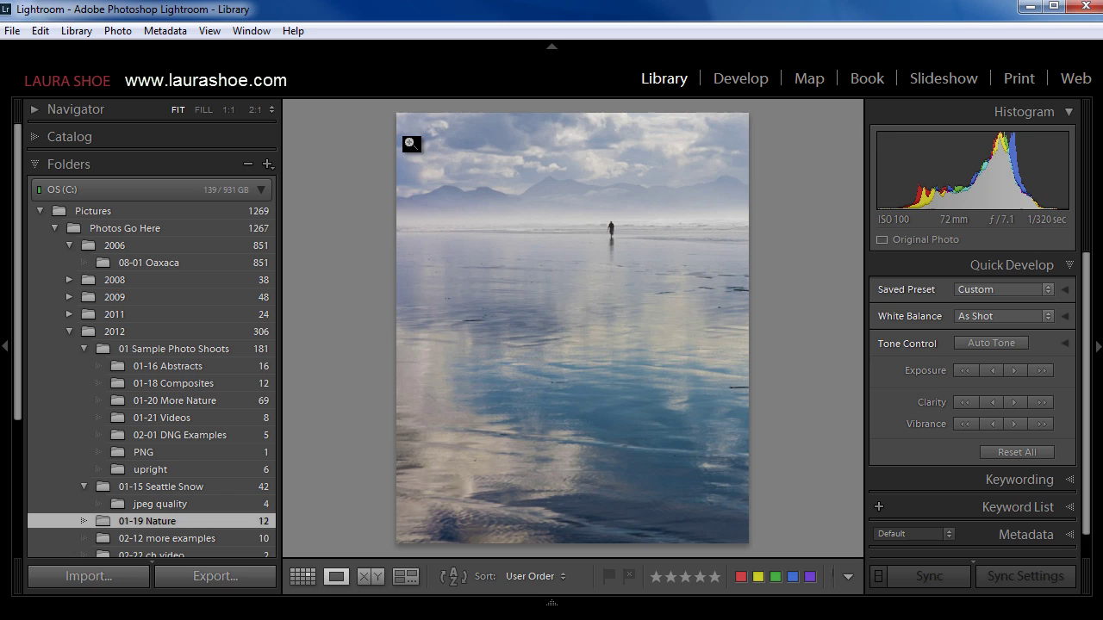
{"action": "left_click", "coordinate": [211, 31]}
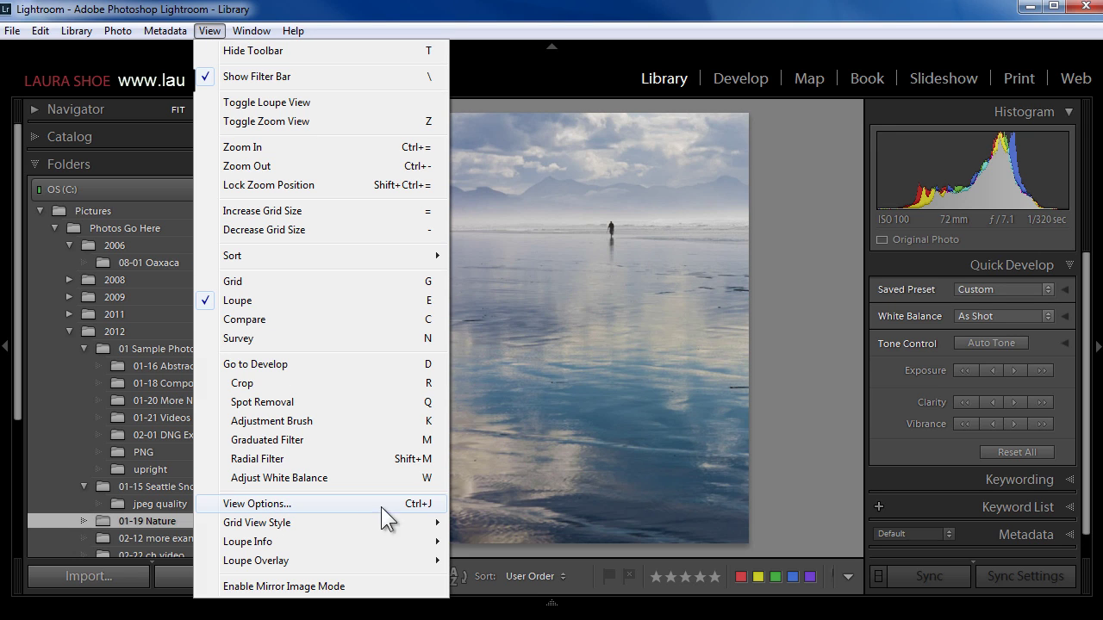
Dismiss the View menu without choosing a command, keeping the beach photo in Loupe.
{"action": "left_click", "coordinate": [832, 431]}
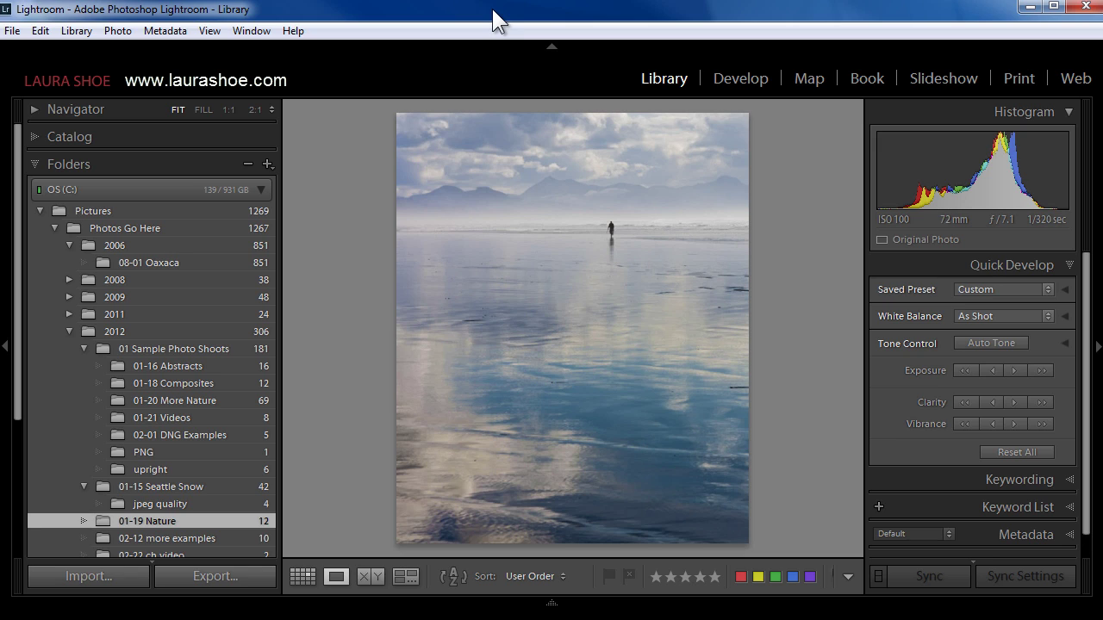
Cycle the screen modes forward with F and back with Shift+F.
{"action": "key", "text": "f"}
{"action": "key", "text": "shift+f"}
In Develop, load the sunset sea-stack photo from the filmstrip and expand Basic (Temp +10, Tint +24).
{"action": "left_click", "coordinate": [750, 79]}
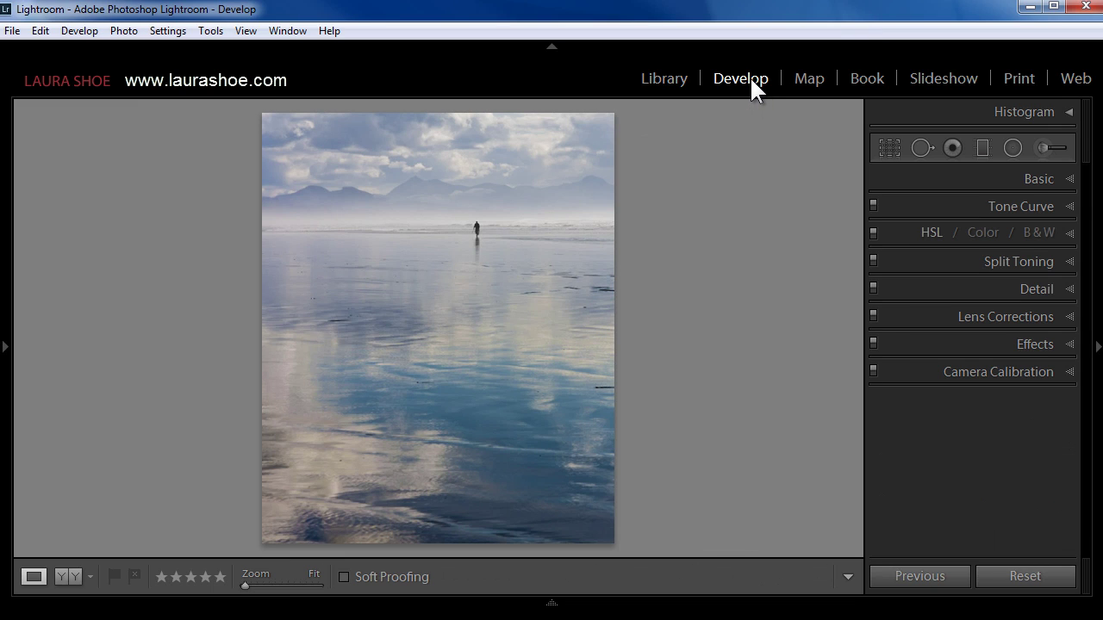
{"action": "mouse_move", "coordinate": [548, 603]}
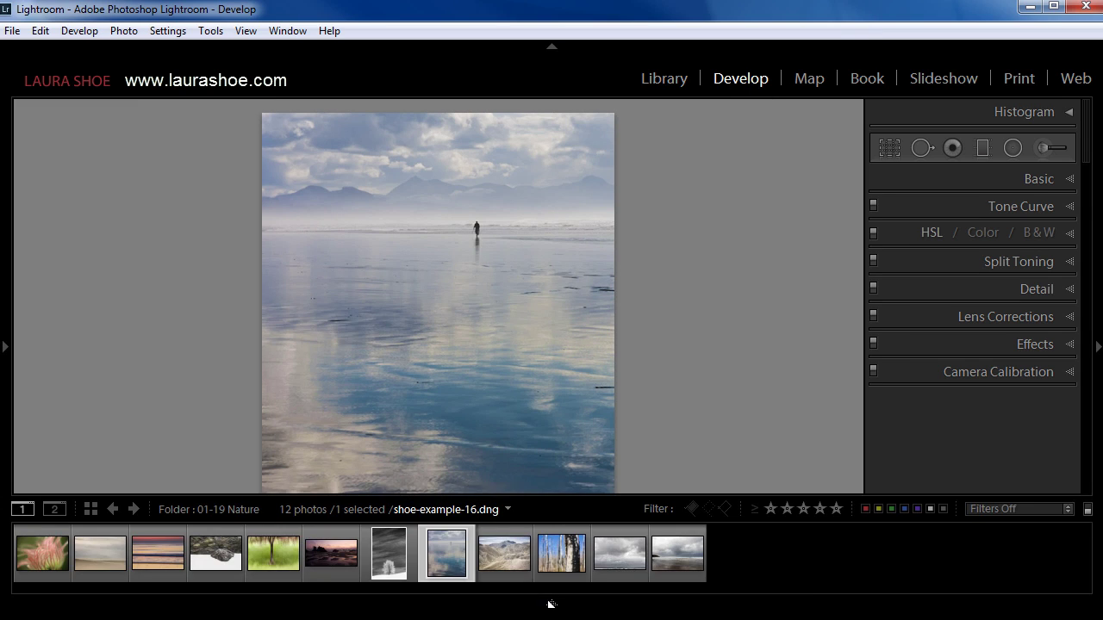
{"action": "left_click", "coordinate": [329, 551]}
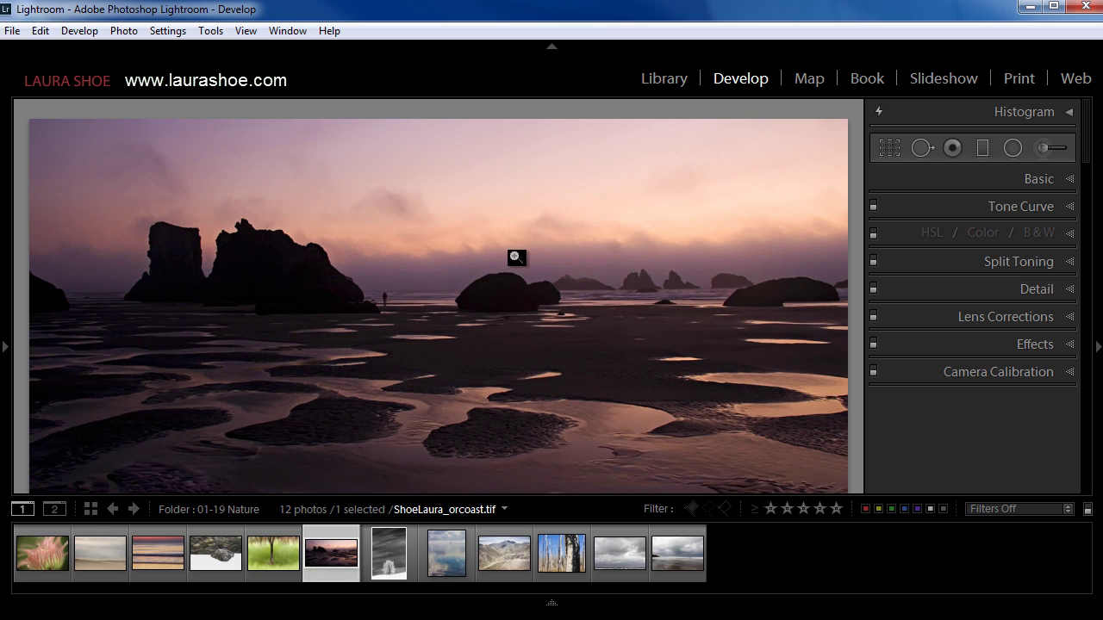
{"action": "left_click", "coordinate": [1070, 179]}
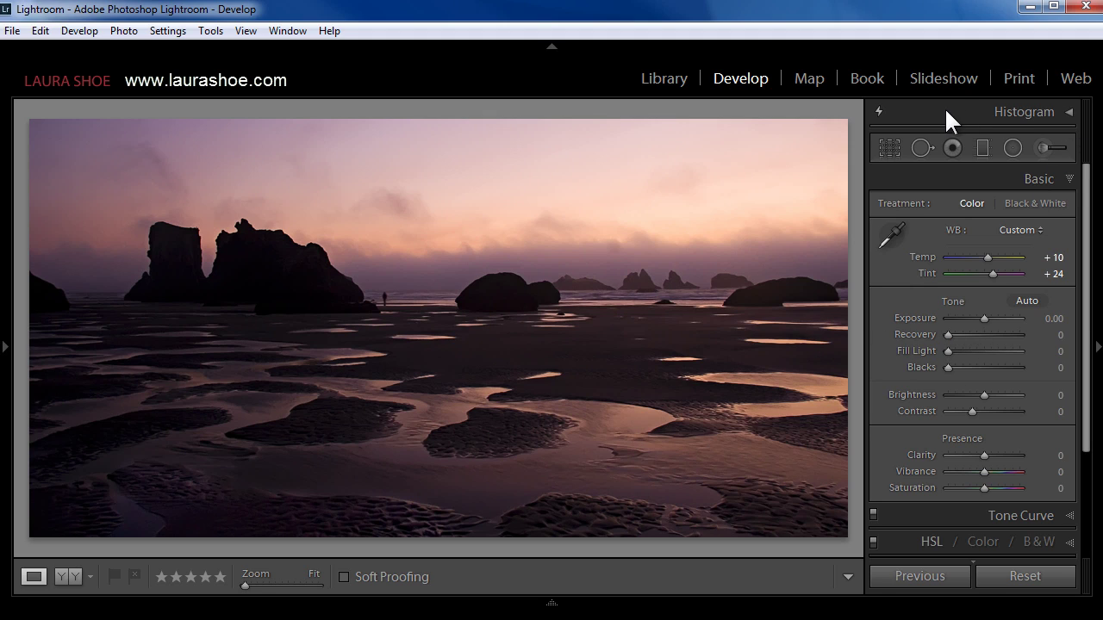
Expand the Histogram and update the sunset photo from Process 2010 to the current process.
{"action": "left_click", "coordinate": [1069, 112]}
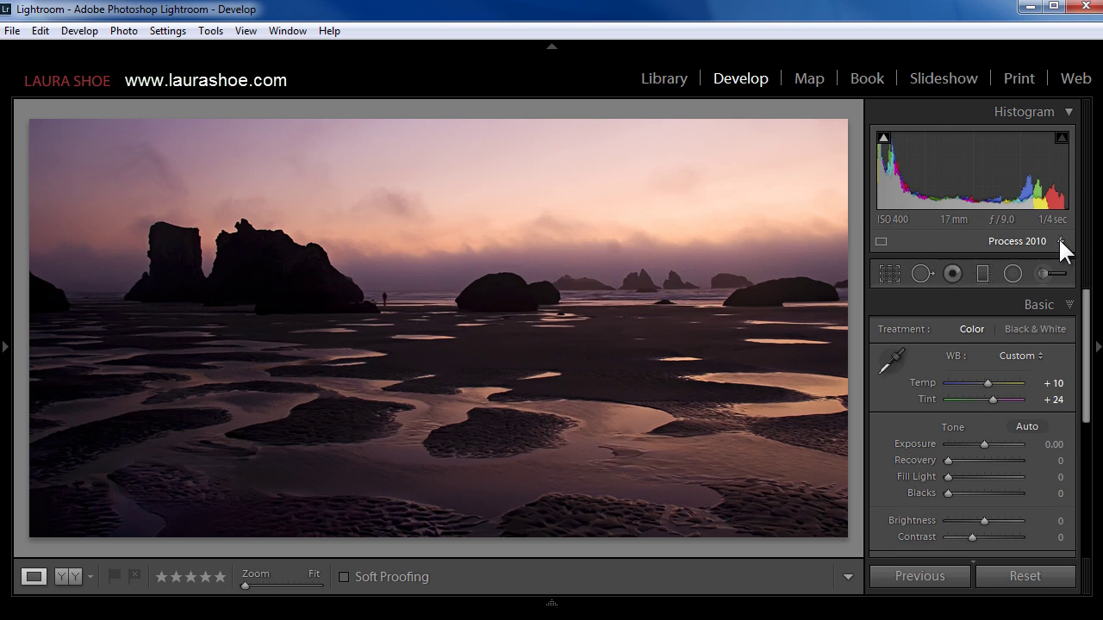
{"action": "left_click", "coordinate": [1060, 240]}
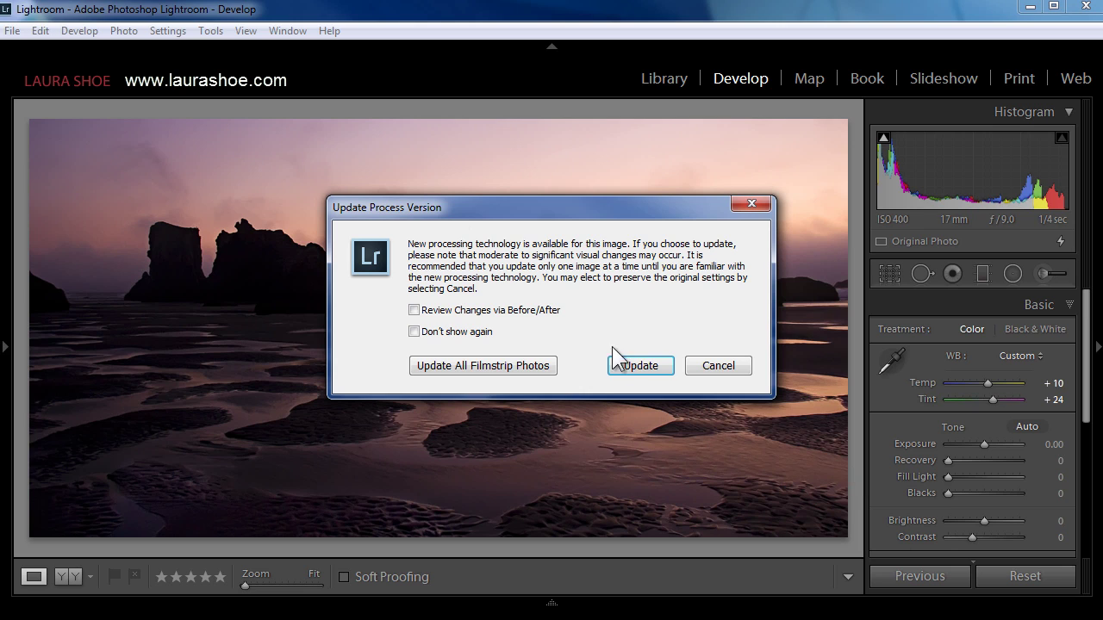
{"action": "left_click", "coordinate": [641, 366]}
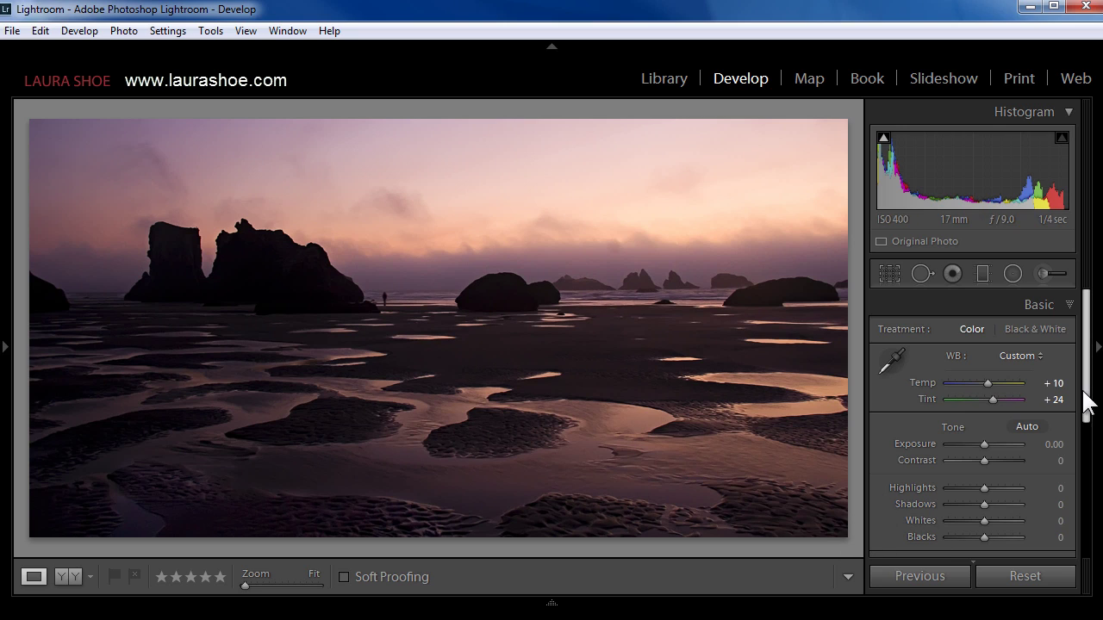
Collapse Basic and expand Tone Curve to show the Medium Contrast RGB point curve for the sunset photo.
{"action": "left_click", "coordinate": [1070, 306]}
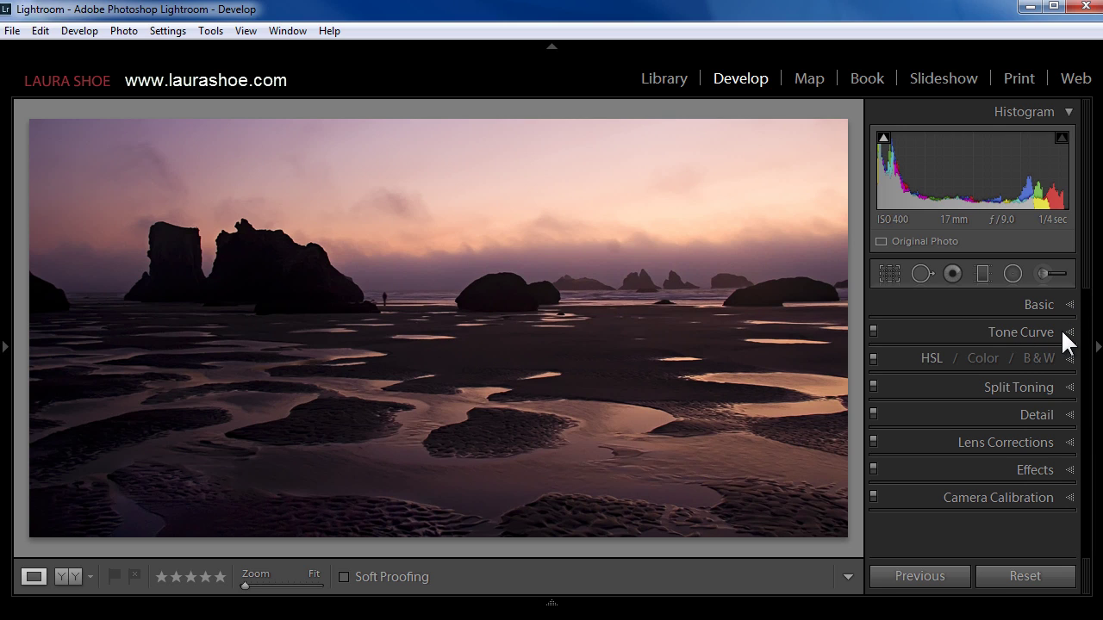
{"action": "left_click", "coordinate": [1070, 332]}
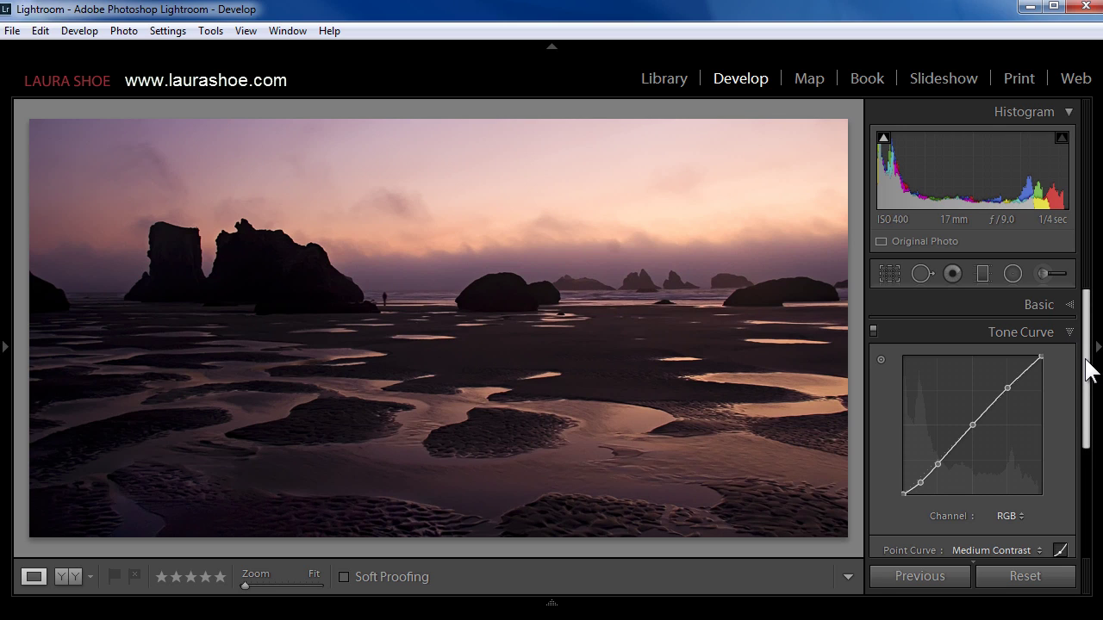
{"action": "left_click_drag", "start_coordinate": [1090, 369], "coordinate": [1088, 378]}
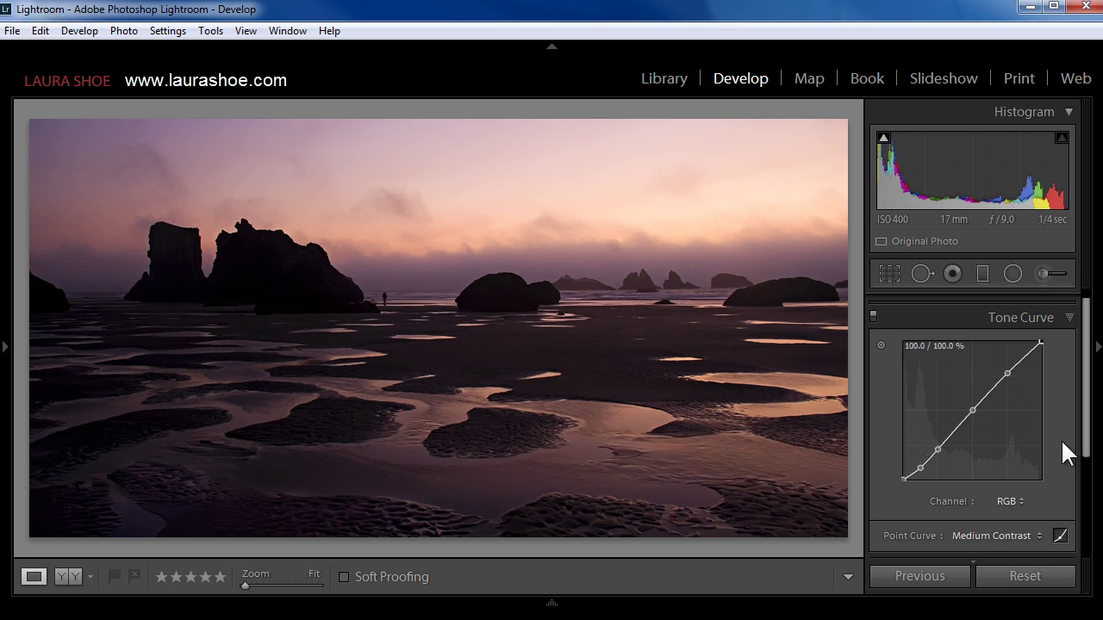
{"action": "left_click_drag", "start_coordinate": [1090, 431], "coordinate": [1089, 477]}
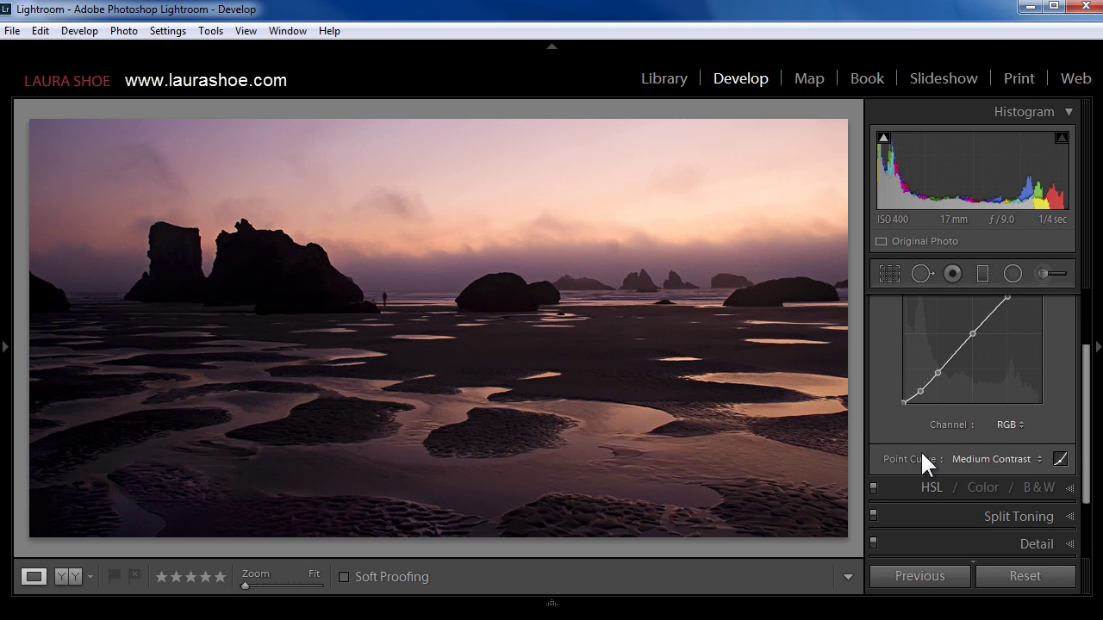
{"action": "left_click_drag", "start_coordinate": [1086, 433], "coordinate": [1088, 378]}
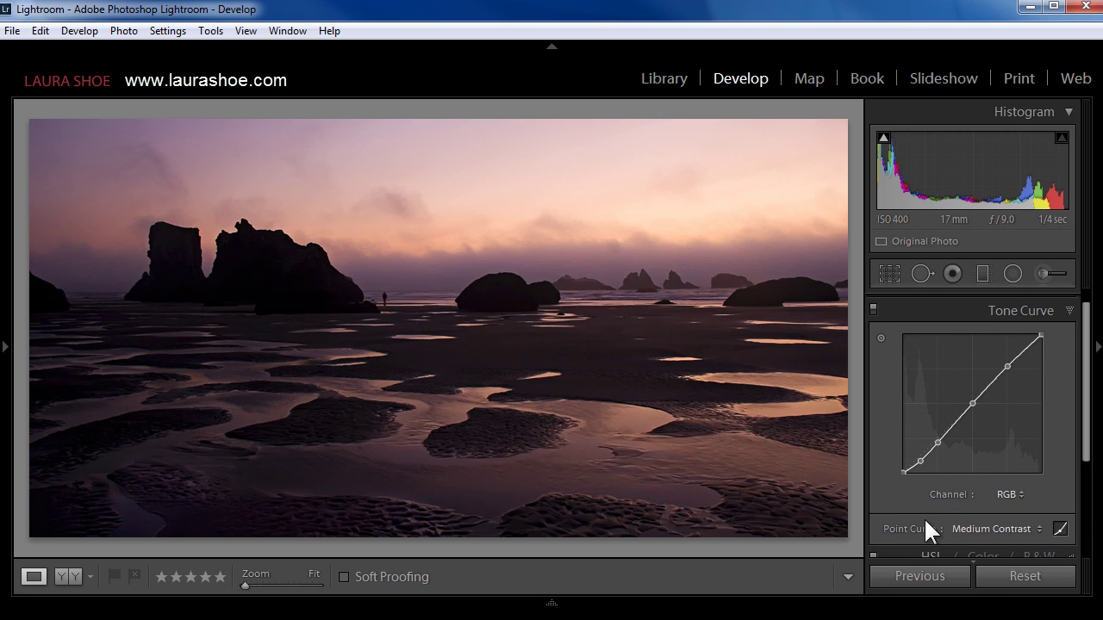
{"action": "left_click", "coordinate": [1063, 527]}
{"action": "left_click_drag", "start_coordinate": [1083, 439], "coordinate": [1068, 469]}
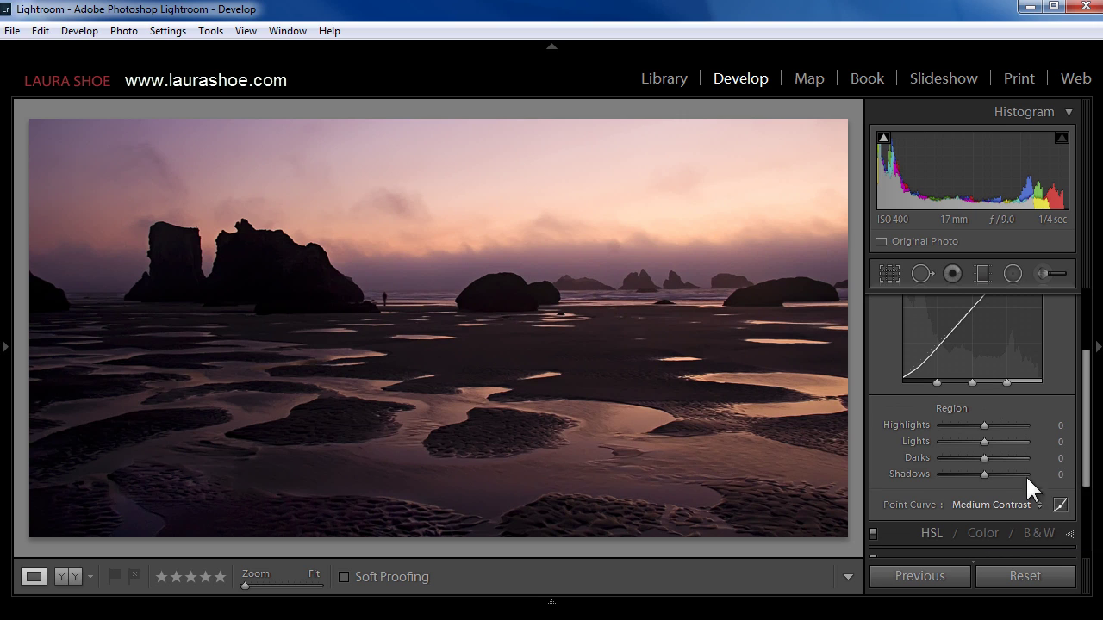
{"action": "mouse_move", "coordinate": [983, 441]}
{"action": "left_mouse_down"}
{"action": "mouse_move", "coordinate": [1006, 442]}
{"action": "mouse_move", "coordinate": [971, 444]}
{"action": "left_mouse_up"}
{"action": "left_click_drag", "start_coordinate": [1084, 468], "coordinate": [1078, 394]}
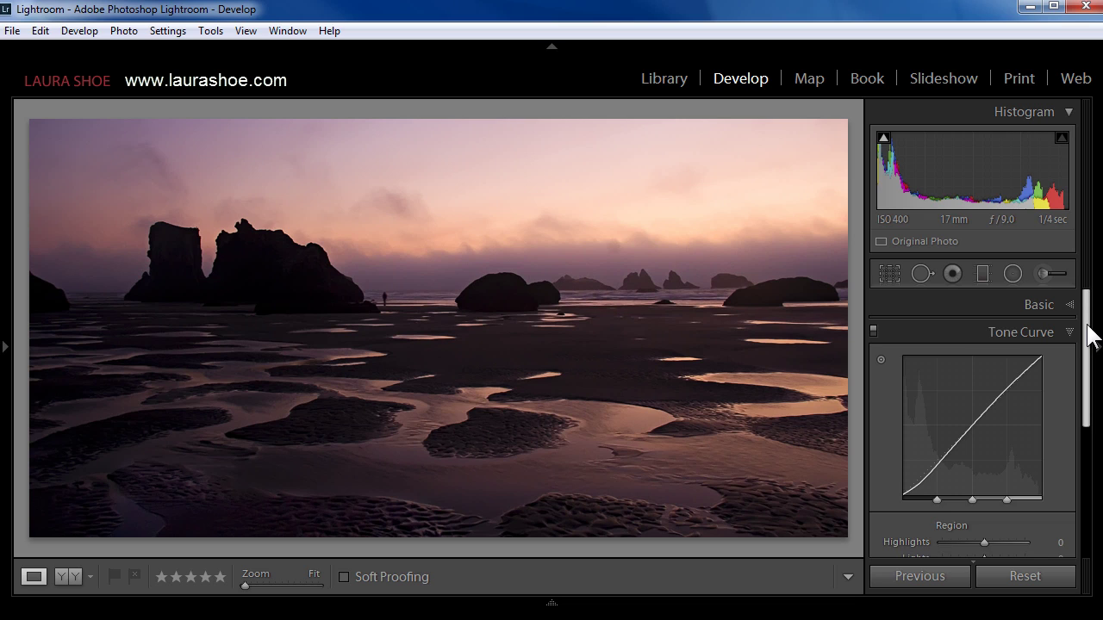
{"action": "left_click_drag", "start_coordinate": [1093, 336], "coordinate": [1091, 461]}
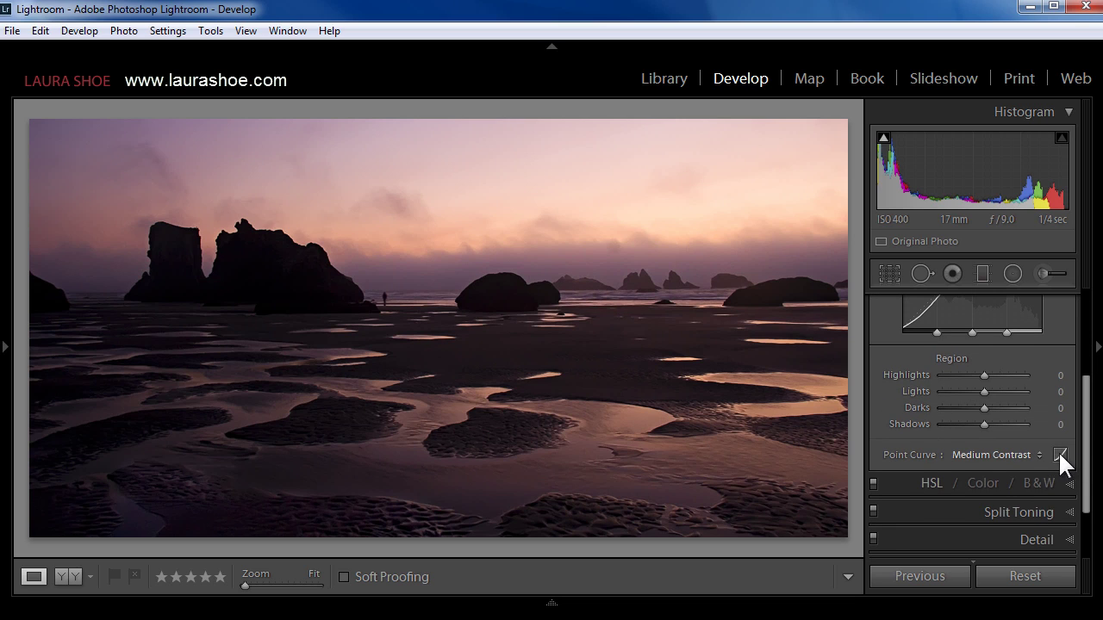
{"action": "left_click", "coordinate": [1060, 455]}
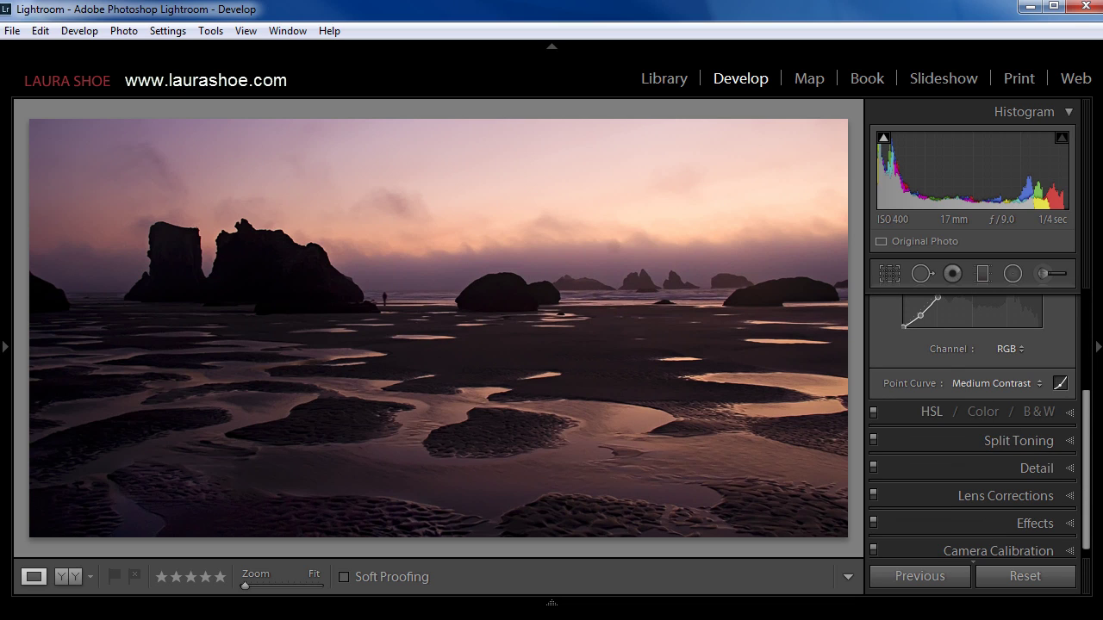
{"action": "left_click_drag", "start_coordinate": [1091, 406], "coordinate": [1087, 332]}
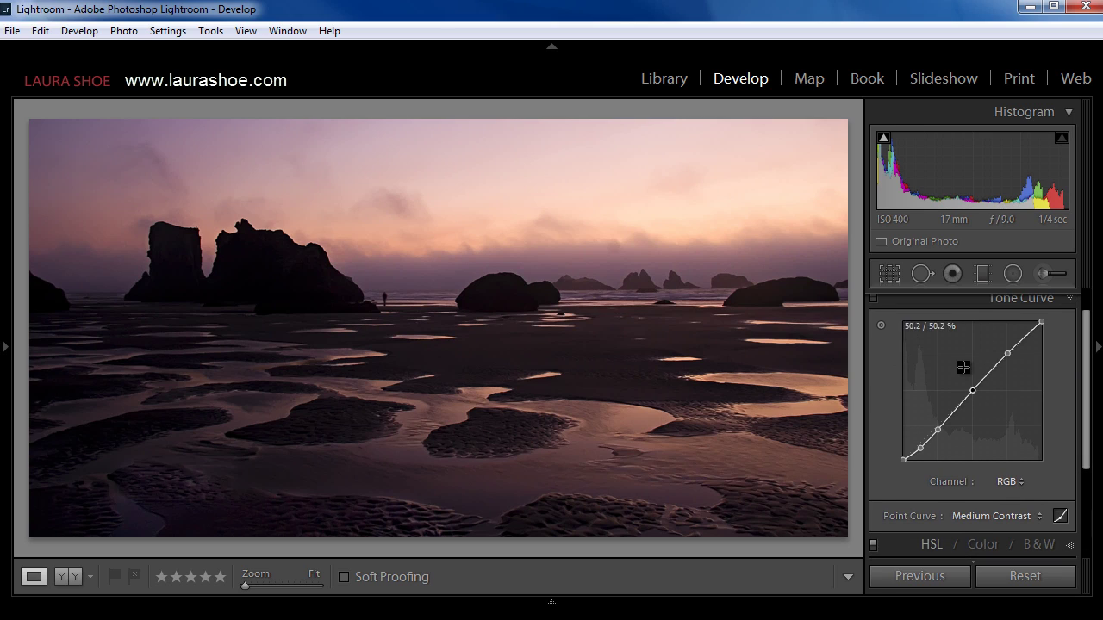